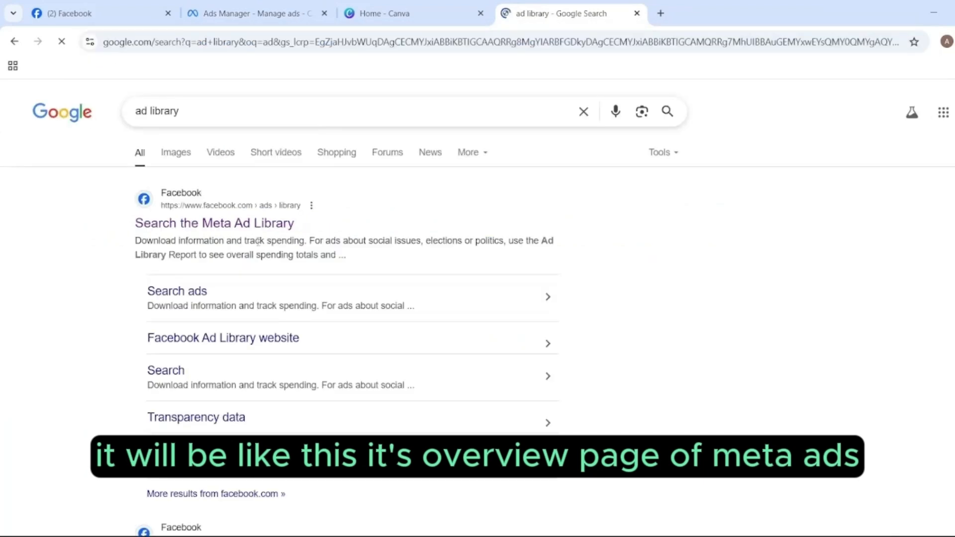
# - Search the Meta Ad Library for "real estate" across all ads in India
pyautogui.scroll(-1, 716, 414)
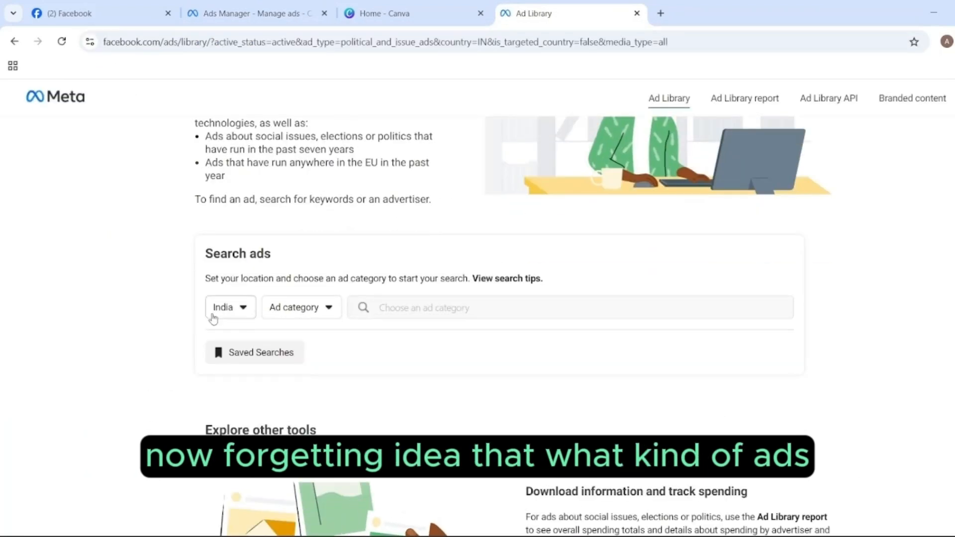
pyautogui.click(298, 307)
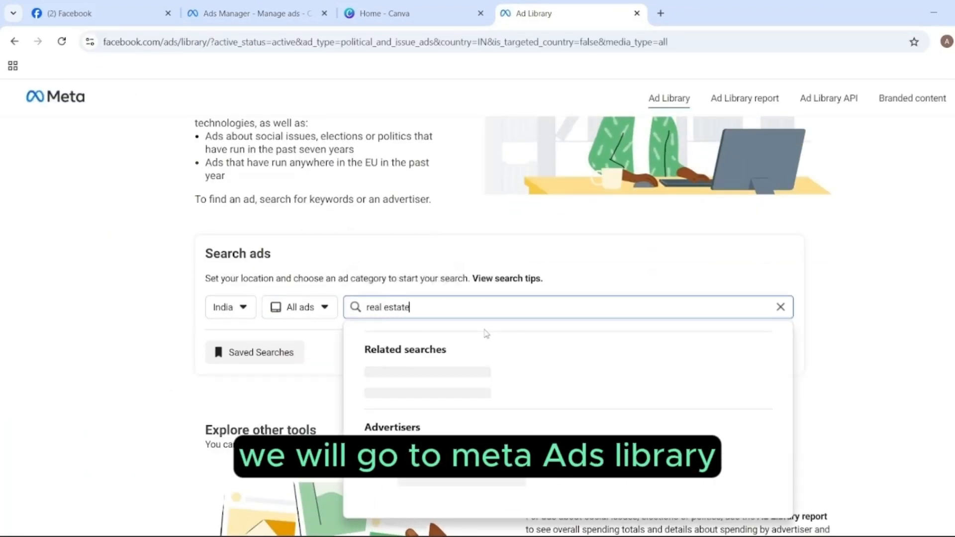
pyautogui.write('real estate')
pyautogui.press('Return')
# - Examine the creatives and ad copy of the Indian real estate ads, including the full Vijayawada Real Estate farm plots ad
pyautogui.scroll(-5, 836, 436)
pyautogui.scroll(-10, 835, 436)
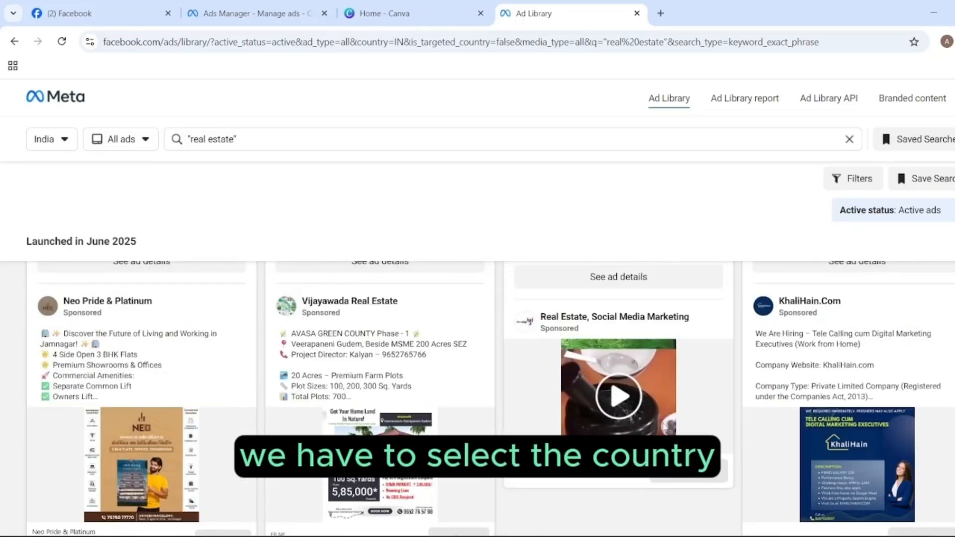
pyautogui.click(402, 397)
pyautogui.scroll(-6, 402, 396)
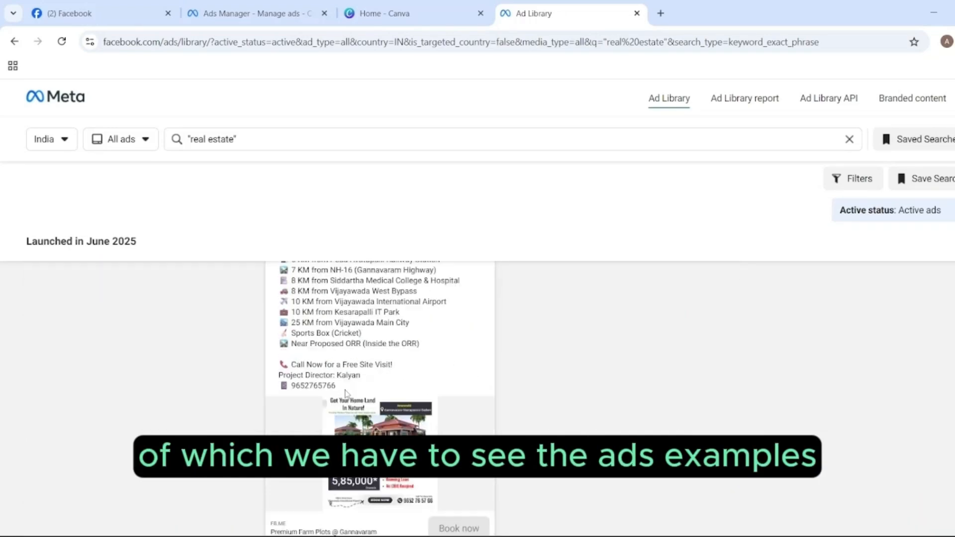
pyautogui.click(468, 360)
pyautogui.click(793, 14)
pyautogui.scroll(5, 378, 384)
pyautogui.scroll(-10, 378, 384)
pyautogui.scroll(-10, 378, 384)
# - Go back to the Ad Library start page, search United States property ads for "real estate", and examine their creatives
pyautogui.hotkey('alt', 'Left')
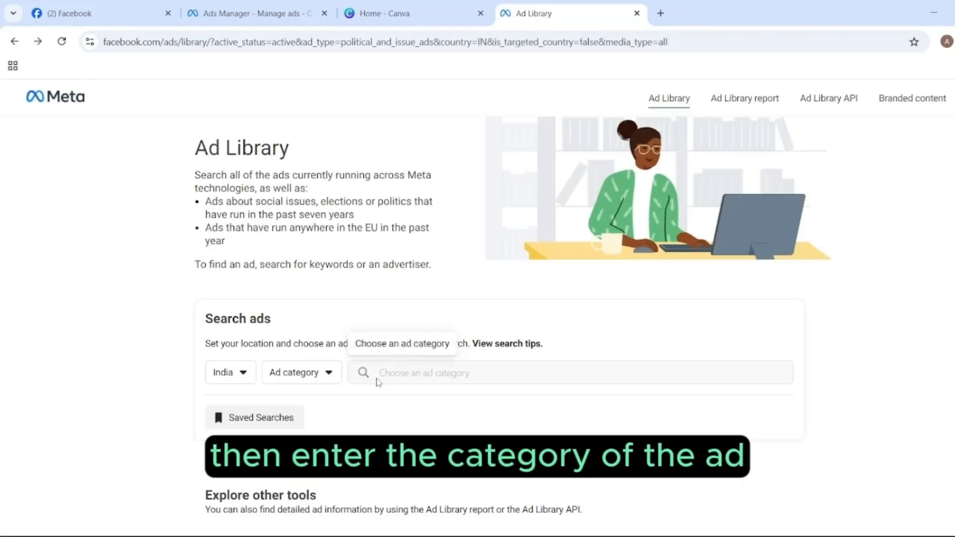
pyautogui.click(269, 240)
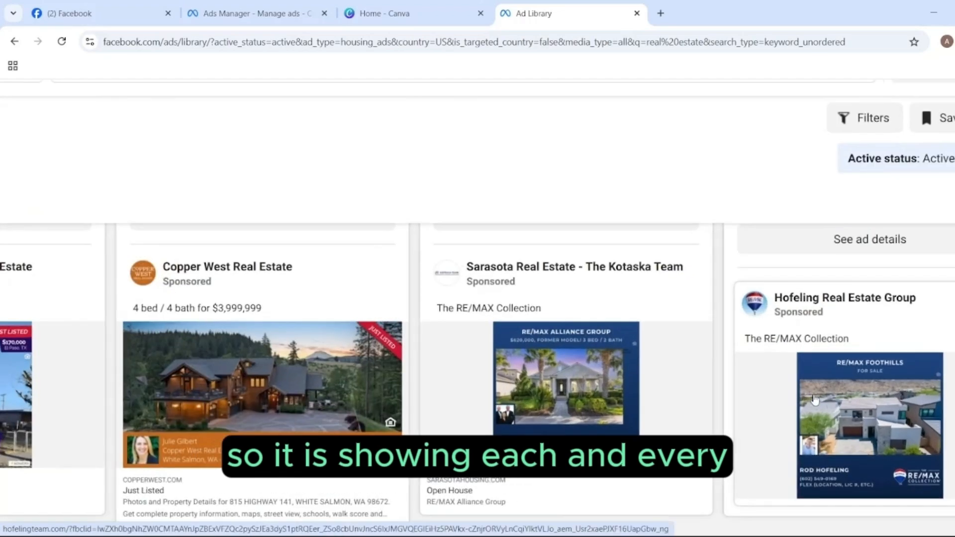
pyautogui.scroll(5, 639, 375)
pyautogui.scroll(-20, 640, 374)
pyautogui.scroll(-15, 381, 308)
pyautogui.scroll(2, 381, 299)
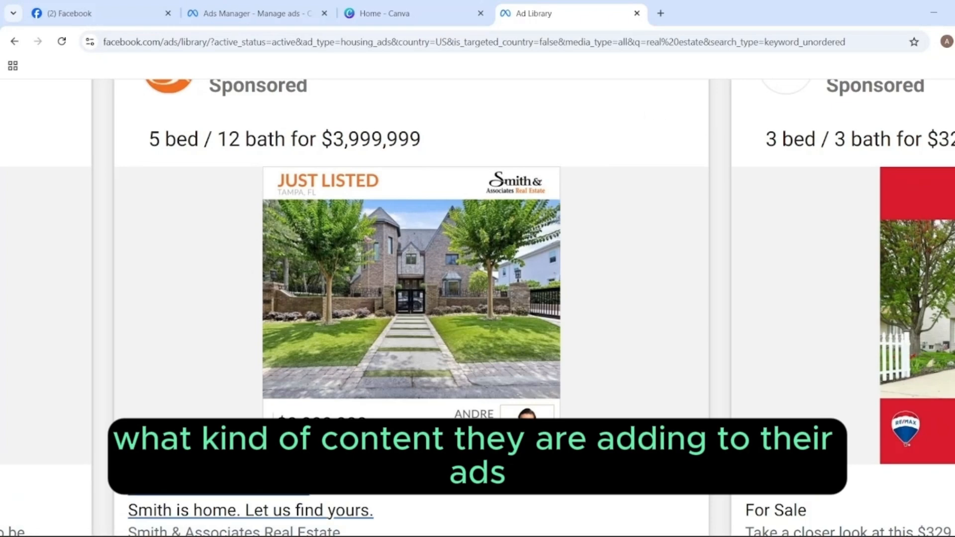
# - Capture the villa photo from the Smith & Associates ad with the Snipping Tool and save it as PNG "us realestet" in Pictures
pyautogui.press('super')
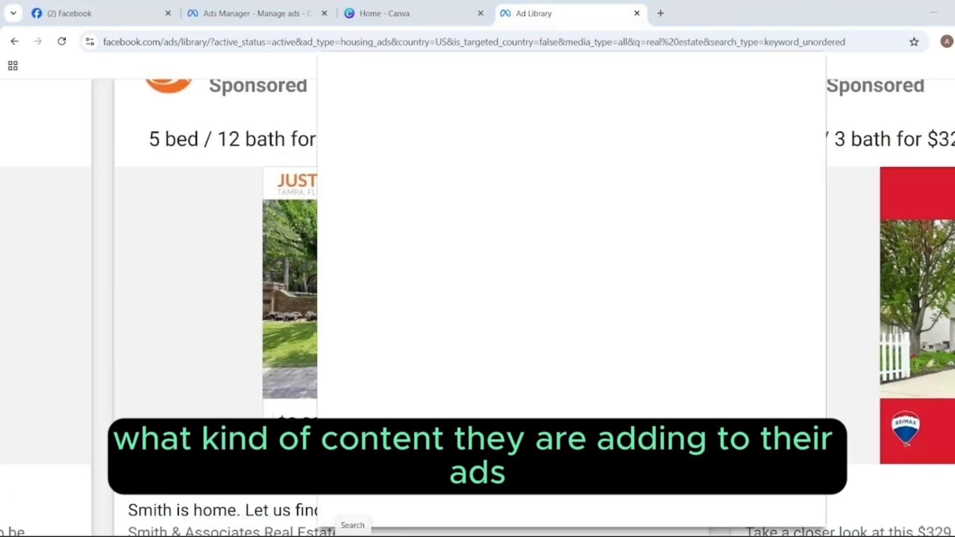
pyautogui.write('sni')
pyautogui.press('Return')
pyautogui.click(363, 233)
pyautogui.moveTo(262, 200); pyautogui.dragTo(560, 399)
pyautogui.click(885, 226)
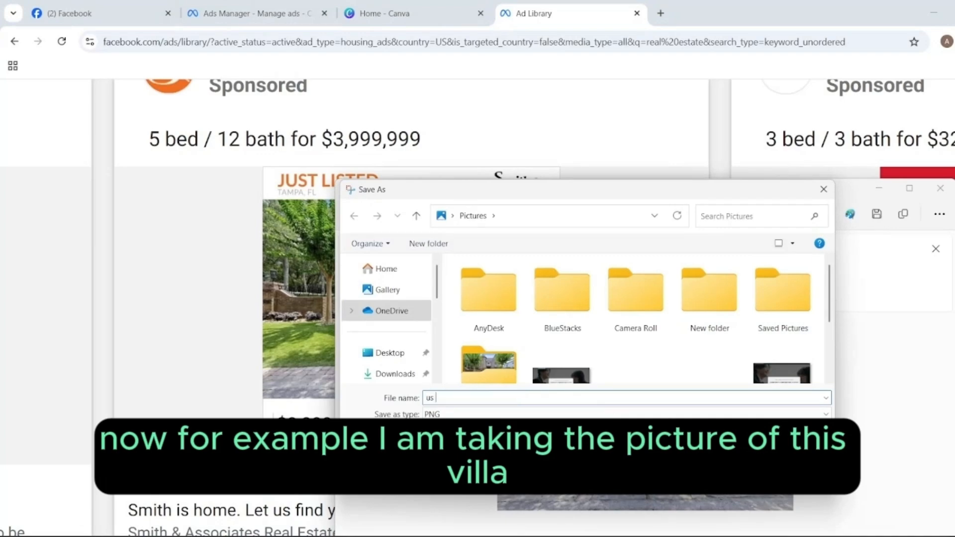
pyautogui.press('Return')
pyautogui.click(939, 188)
pyautogui.scroll(-5, 597, 187)
pyautogui.scroll(-8, 291, 298)
pyautogui.scroll(-5, 375, 362)
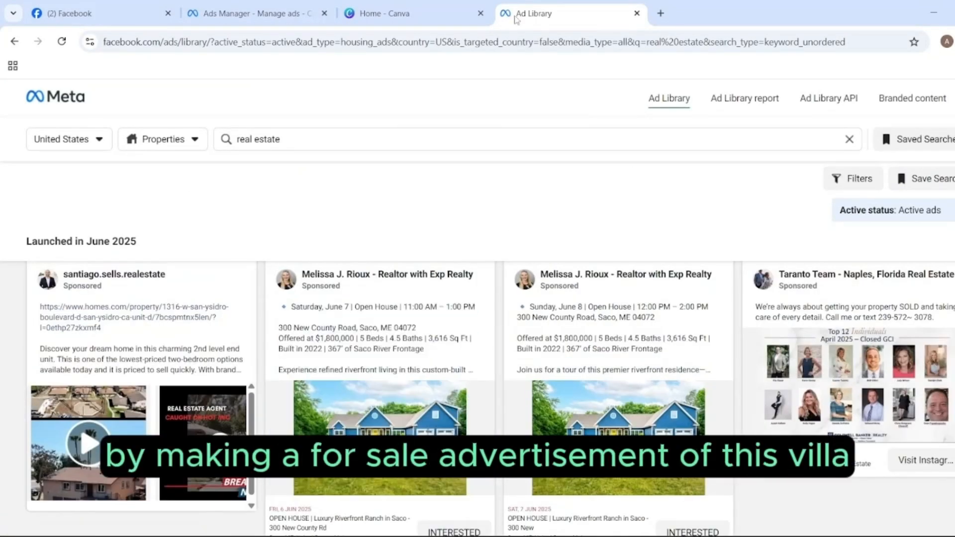
# - Switch to Canva and create a new Facebook Post (Landscape) design
pyautogui.click(429, 20)
pyautogui.click(22, 133)
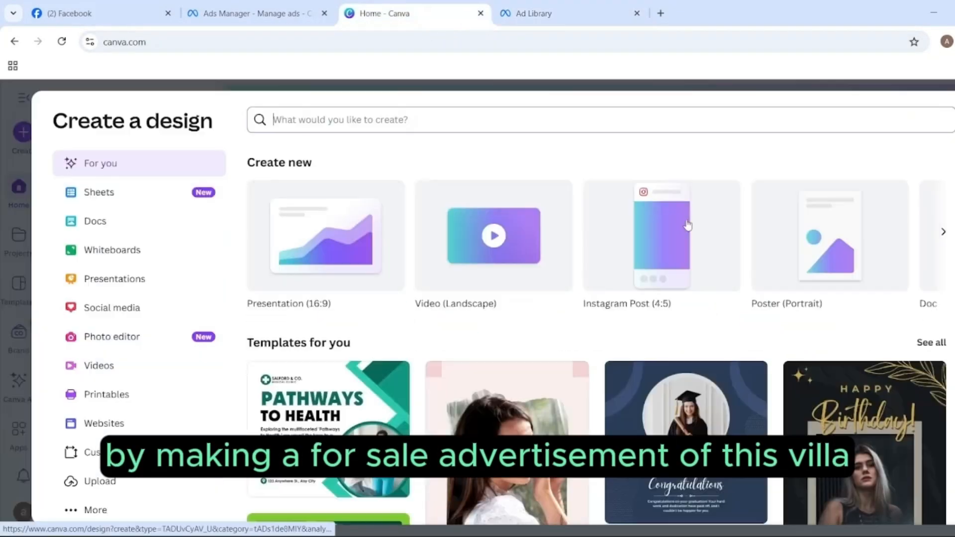
pyautogui.click(650, 238)
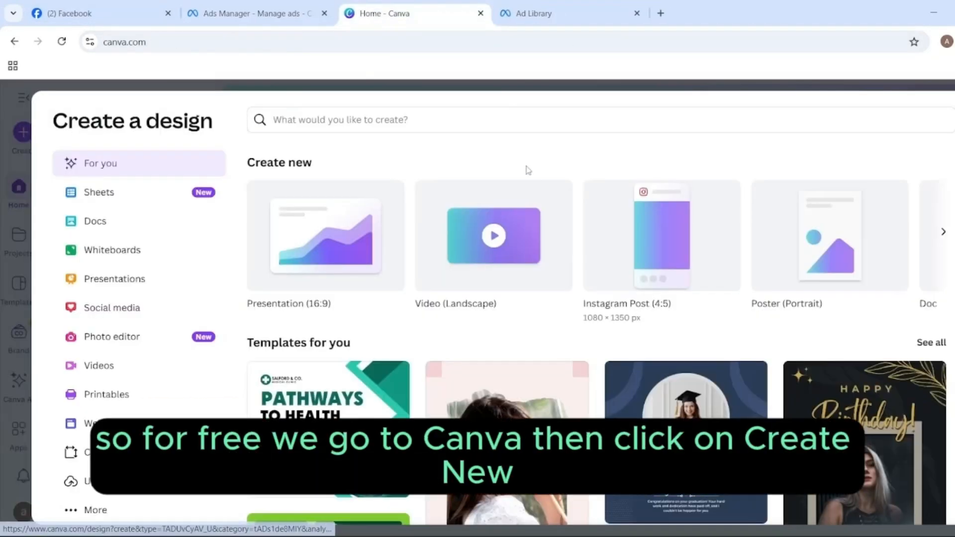
pyautogui.click(940, 237)
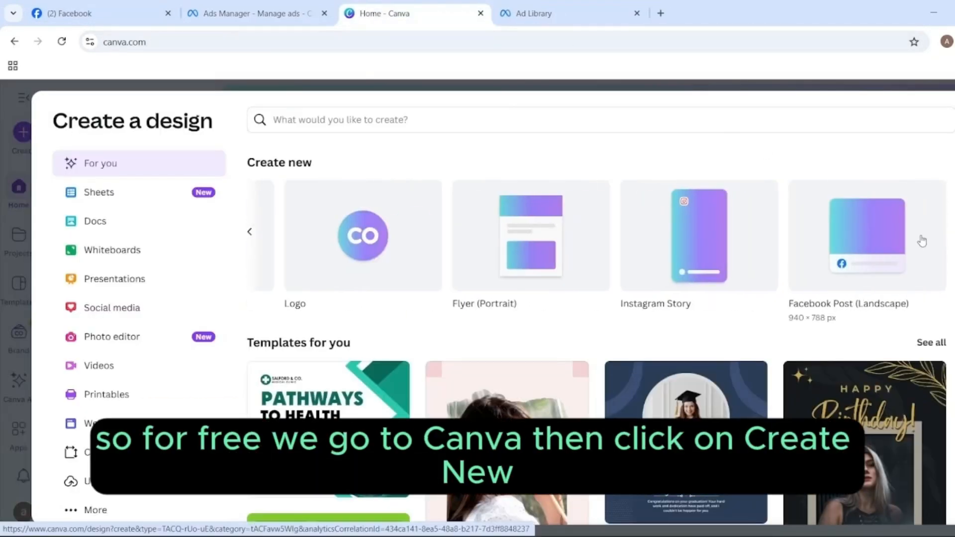
pyautogui.click(883, 234)
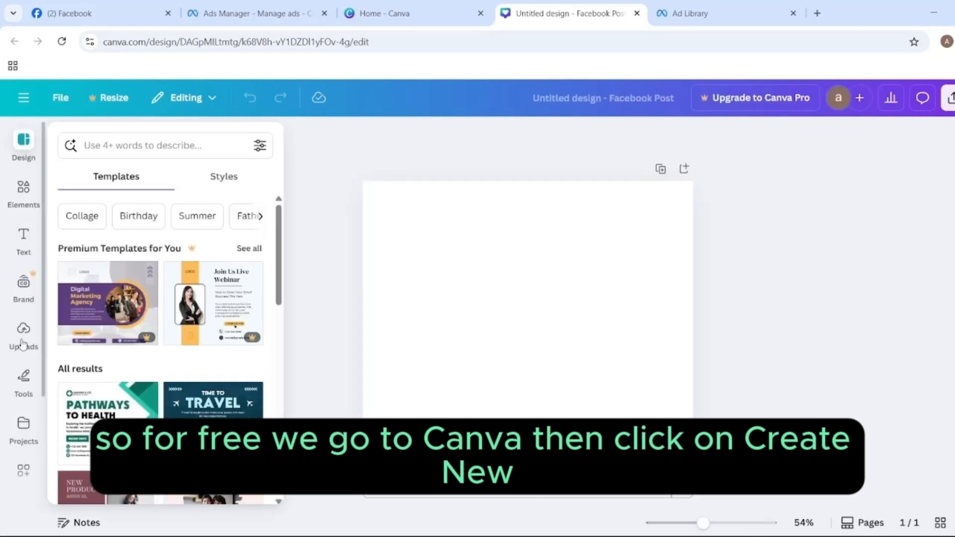
# - Upload the "us realestet" image from the Pictures folder to the design's uploads
pyautogui.click(24, 331)
pyautogui.click(156, 178)
pyautogui.click(52, 210)
pyautogui.click(53, 251)
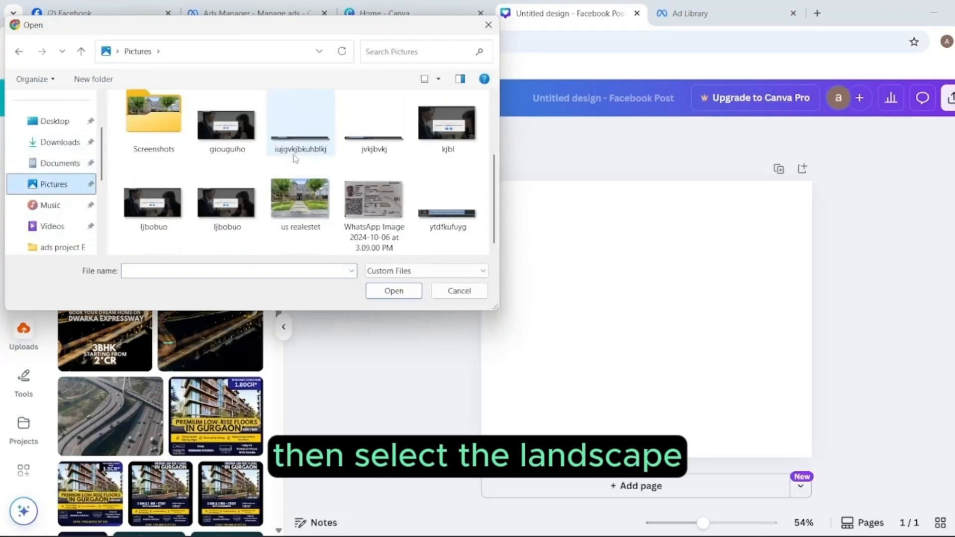
pyautogui.scroll(-3, 298, 199)
pyautogui.doubleClick(298, 199)
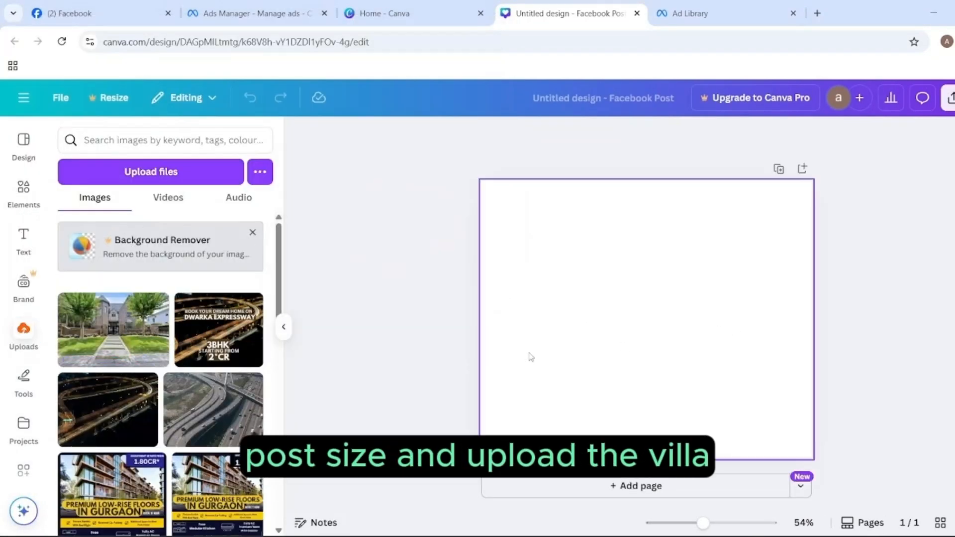
# - Place the villa photo on the page and enlarge it to the full page width, leaving white strips above and below
pyautogui.click(114, 330)
pyautogui.moveTo(622, 318); pyautogui.dragTo(550, 270)
pyautogui.moveTo(666, 332); pyautogui.dragTo(804, 431)
pyautogui.click(398, 318)
# - Insert the "financial STRATEGY" font combination and replace its first line with FOR SALE at font size 77.5
pyautogui.click(23, 240)
pyautogui.scroll(-5, 130, 301)
pyautogui.scroll(5, 131, 301)
pyautogui.click(132, 328)
pyautogui.hotkey('ctrl', 'z')
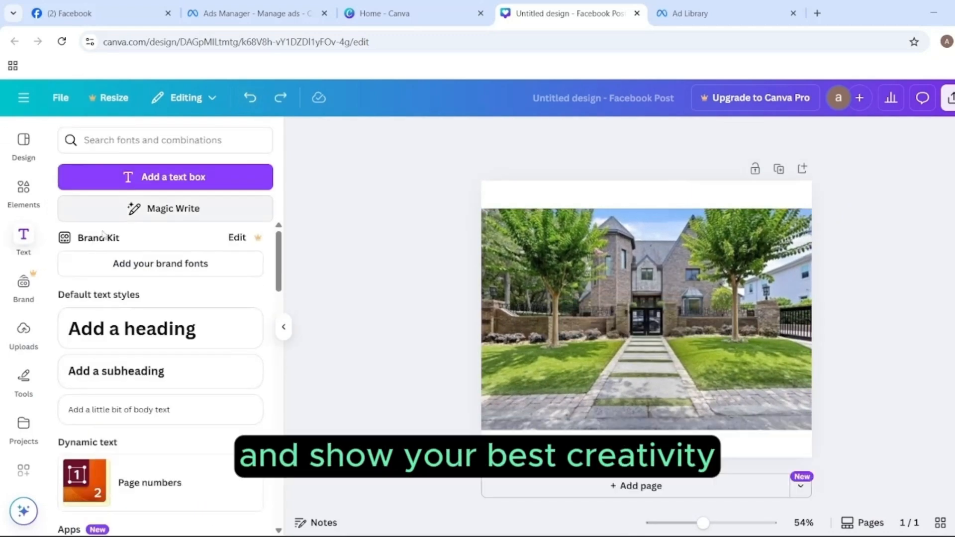
pyautogui.scroll(-5, 170, 298)
pyautogui.click(212, 428)
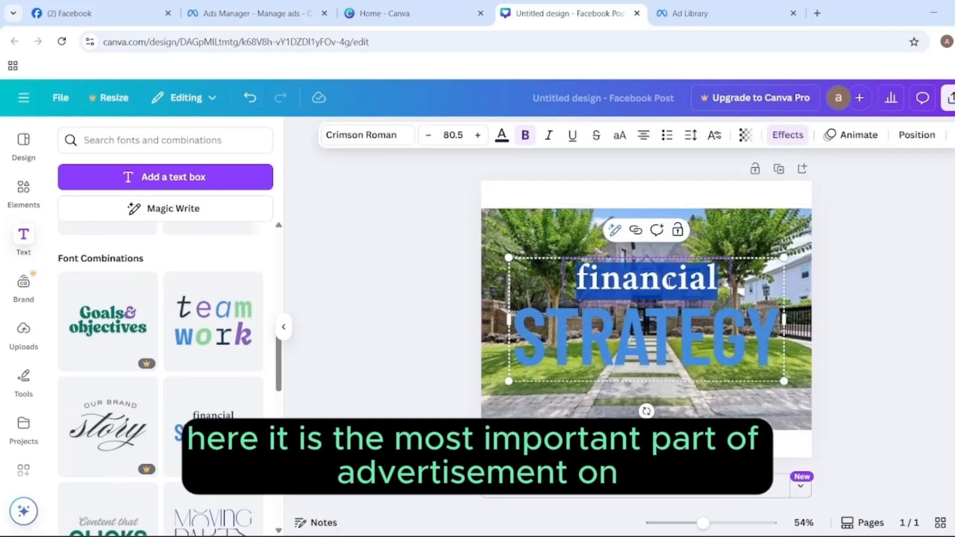
pyautogui.click(428, 136)
pyautogui.click(428, 136)
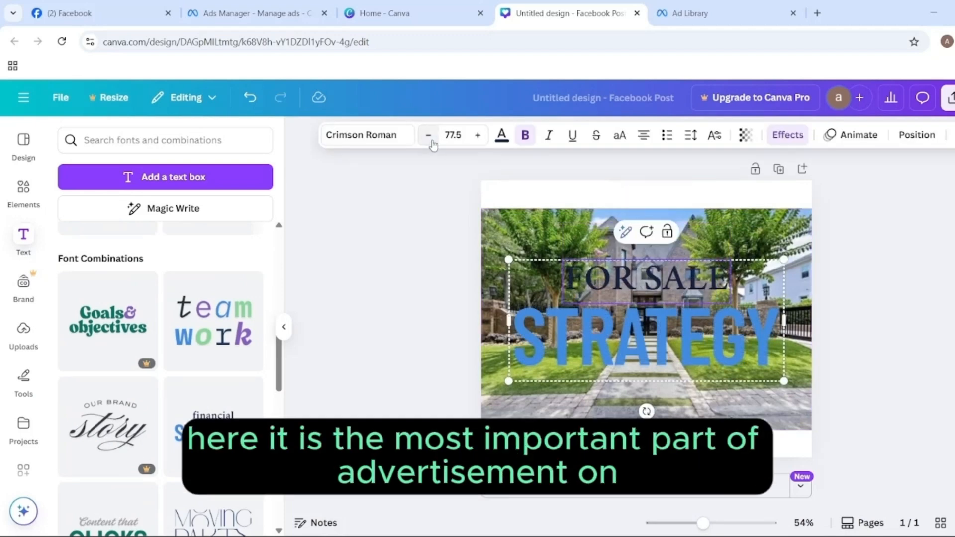
# - Move the text group to the page's upper edge and replace STRATEGY with PRIVATE LUXURY VILLA at font size 76.6
pyautogui.moveTo(678, 347); pyautogui.dragTo(671, 266)
pyautogui.doubleClick(671, 265)
pyautogui.write('PRIVATE LUXURY VILLA')
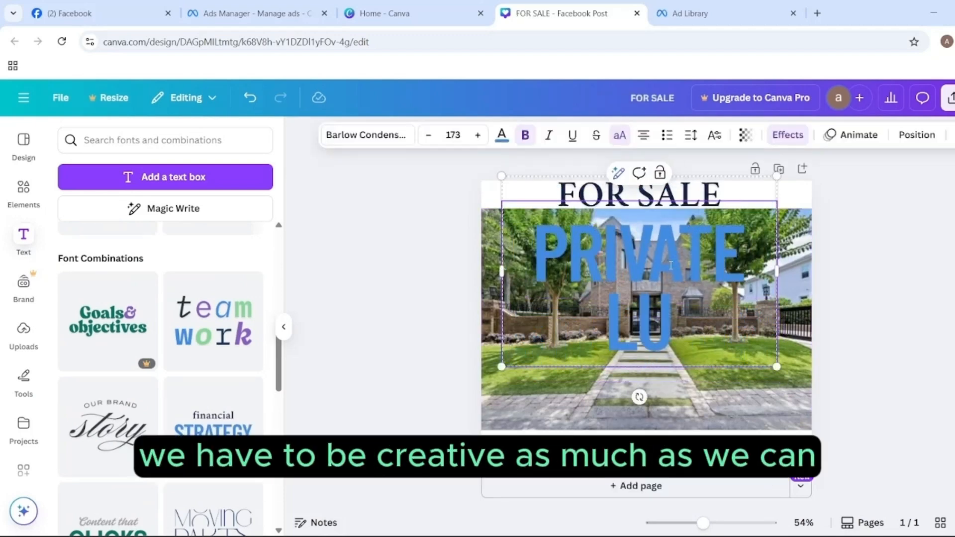
pyautogui.click(425, 135)
pyautogui.click(423, 136)
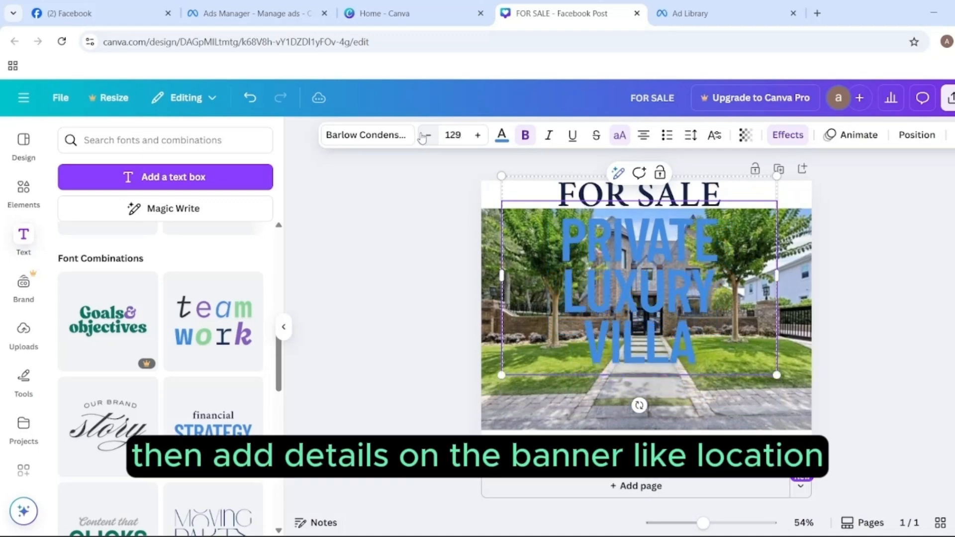
# - Ungroup the texts, move PRIVATE LUXURY VILLA into the strip below the photo, and nudge the photo slightly up
pyautogui.rightClick(747, 230)
pyautogui.click(792, 344)
pyautogui.click(347, 335)
pyautogui.moveTo(646, 225); pyautogui.dragTo(646, 444)
pyautogui.click(370, 358)
pyautogui.moveTo(727, 373); pyautogui.dragTo(726, 371)
pyautogui.click(721, 444)
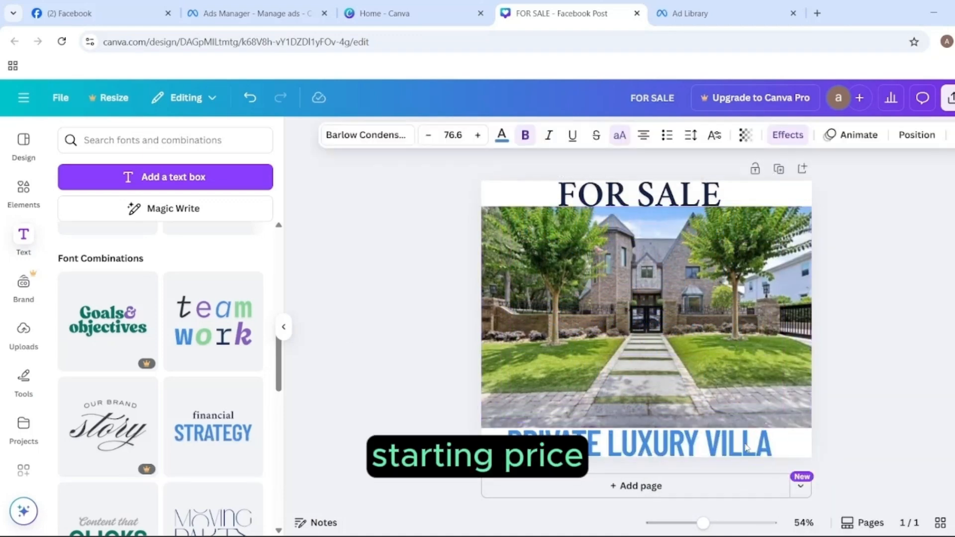
pyautogui.click(373, 343)
# - Search the elements for BADGE and place a small red starburst badge on the photo's lower right corner
pyautogui.click(24, 192)
pyautogui.click(154, 143)
pyautogui.write('BADGE')
pyautogui.press('Return')
pyautogui.click(106, 172)
pyautogui.click(230, 336)
pyautogui.moveTo(700, 374); pyautogui.dragTo(668, 341)
pyautogui.click(373, 343)
pyautogui.moveTo(630, 303); pyautogui.dragTo(771, 381)
pyautogui.click(878, 356)
# - Add a new text box over the photo and clear its placeholder text
pyautogui.click(23, 240)
pyautogui.click(165, 177)
pyautogui.press('BackSpace')
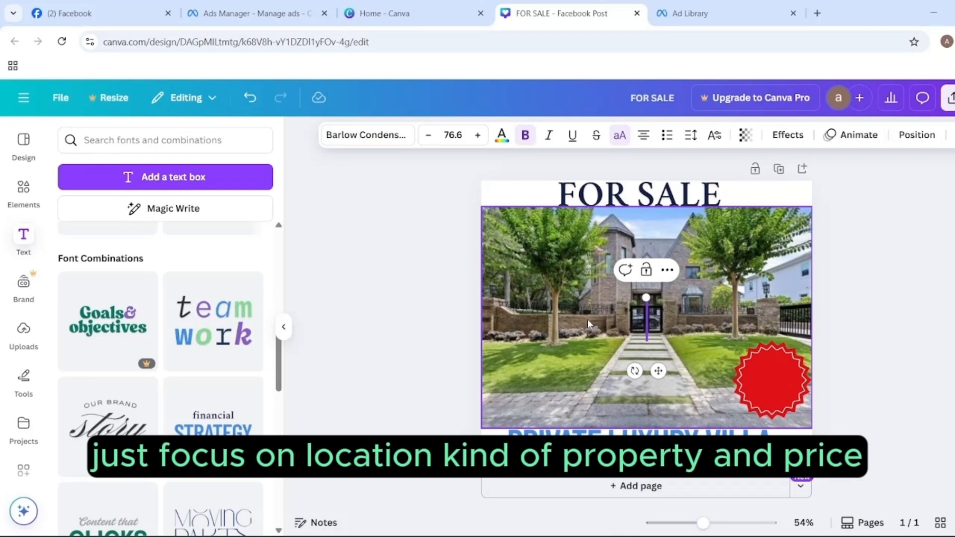
pyautogui.write('STARTING FROM')
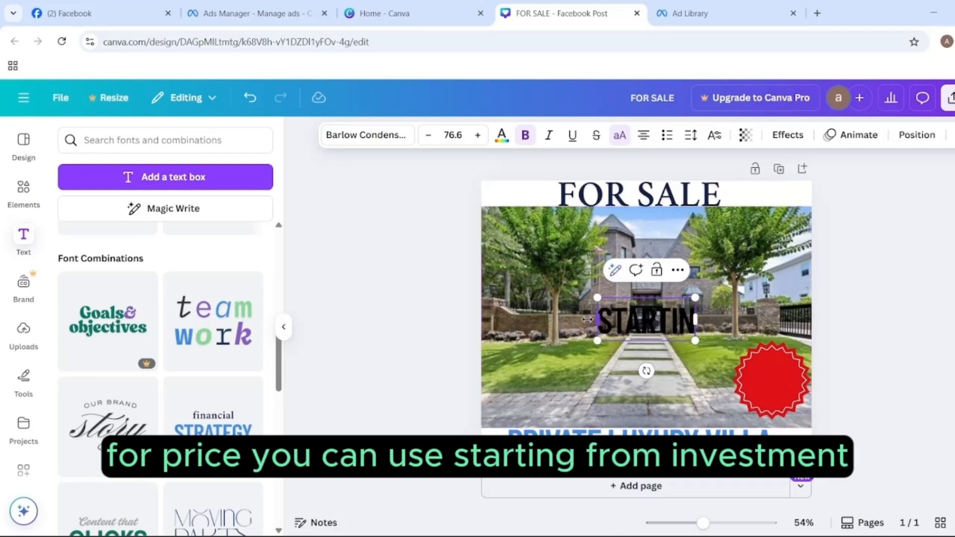
pyautogui.write('STARTS FROM')
pyautogui.press('BackSpace')
pyautogui.press('BackSpace')
pyautogui.press('BackSpace')
pyautogui.press('BackSpace')
pyautogui.press('BackSpace')
pyautogui.press('BackSpace')
pyautogui.press('BackSpace')
pyautogui.press('BackSpace')
pyautogui.press('BackSpace')
pyautogui.press('BackSpace')
pyautogui.press('BackSpace')
pyautogui.press('BackSpace')
pyautogui.press('BackSpace')
pyautogui.press('BackSpace')
pyautogui.press('BackSpace')
pyautogui.press('BackSpace')
pyautogui.press('BackSpace')
pyautogui.press('BackSpace')
pyautogui.press('BackSpace')
pyautogui.press('BackSpace')
# - Enter ONLY @ in the text box, shrink it, and position it on the upper half of the red badge
pyautogui.write('ONLY @')
pyautogui.click(408, 318)
pyautogui.moveTo(656, 321); pyautogui.dragTo(767, 382)
pyautogui.moveTo(710, 360); pyautogui.dragTo(771, 369)
pyautogui.click(916, 311)
# - Add a text box reading ##$ on the badge below ONLY @ and reduce its font size
pyautogui.click(165, 177)
pyautogui.moveTo(789, 304); pyautogui.dragTo(771, 388)
pyautogui.write('##$')
pyautogui.click(875, 308)
pyautogui.click(428, 137)
pyautogui.click(428, 137)
pyautogui.click(428, 137)
pyautogui.click(885, 308)
# - Change the text colour of both ##$ and ONLY @ on the badge to white
pyautogui.click(771, 389)
pyautogui.click(502, 136)
pyautogui.click(248, 234)
pyautogui.click(450, 332)
pyautogui.click(771, 369)
pyautogui.click(397, 136)
pyautogui.click(502, 135)
pyautogui.click(253, 235)
pyautogui.click(912, 377)
# - Add a text box reading LOCATION over the lower left part of the villa photo
pyautogui.click(165, 177)
pyautogui.moveTo(641, 321); pyautogui.dragTo(616, 398)
pyautogui.doubleClick(642, 401)
pyautogui.write('LOCATION')
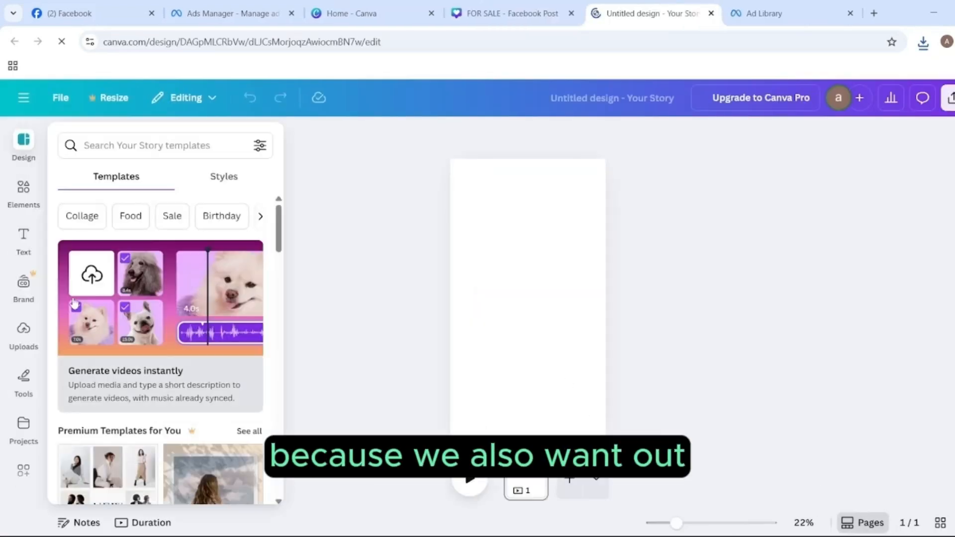
# - Upload the finished FOR SALE banner to the new Your Story design and place it on the page
pyautogui.click(23, 333)
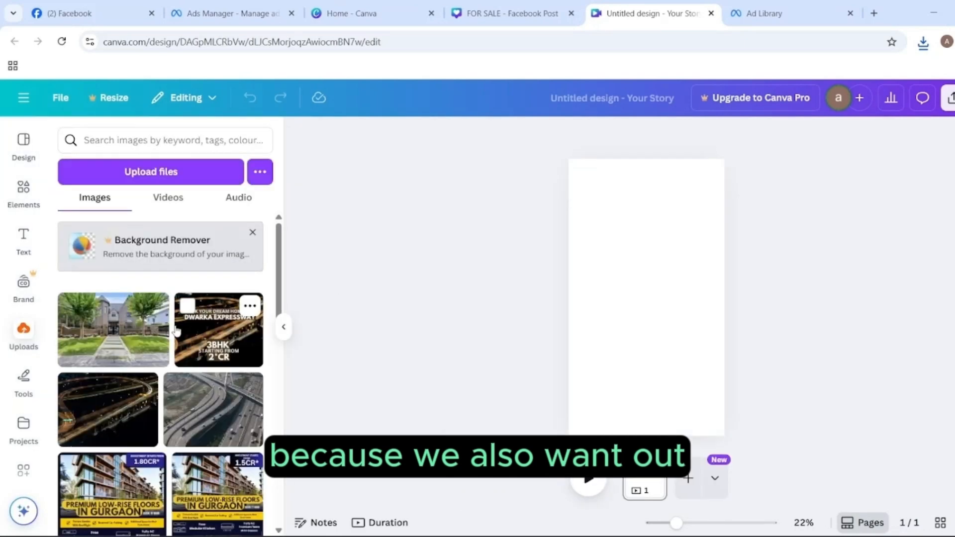
pyautogui.click(151, 172)
pyautogui.click(58, 208)
pyautogui.click(152, 141)
pyautogui.click(396, 289)
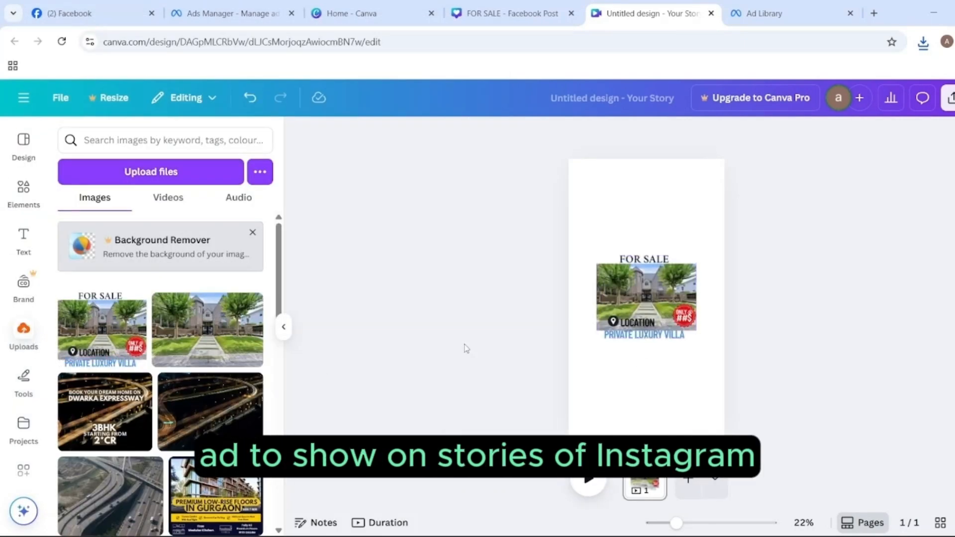
# - Enlarge the FOR SALE banner to the story's full width and move it into the upper half
pyautogui.moveTo(696, 339); pyautogui.dragTo(707, 353)
pyautogui.moveTo(663, 235); pyautogui.dragTo(663, 244)
pyautogui.click(503, 273)
pyautogui.click(24, 240)
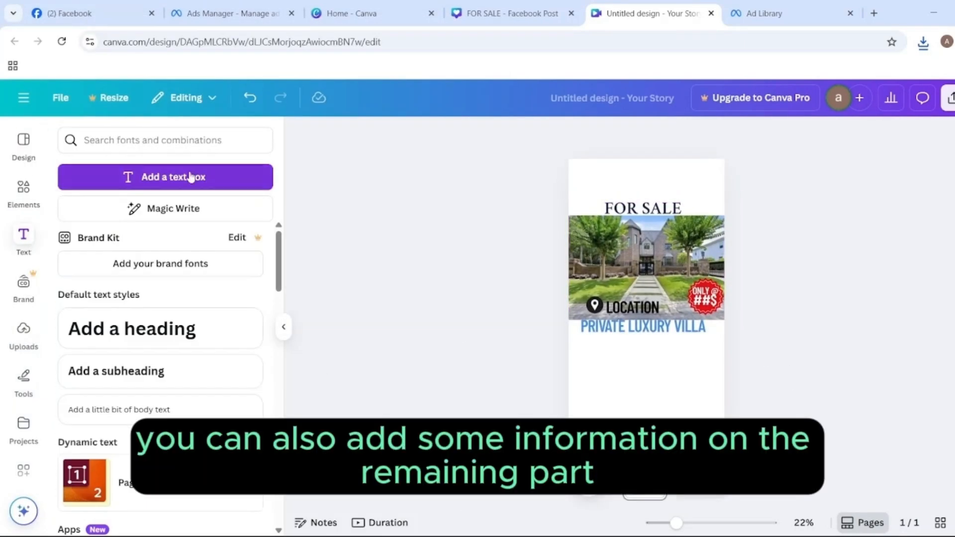
pyautogui.click(156, 180)
pyautogui.moveTo(601, 291); pyautogui.dragTo(644, 356)
pyautogui.click(157, 180)
pyautogui.click(166, 179)
pyautogui.moveTo(646, 298); pyautogui.dragTo(639, 416)
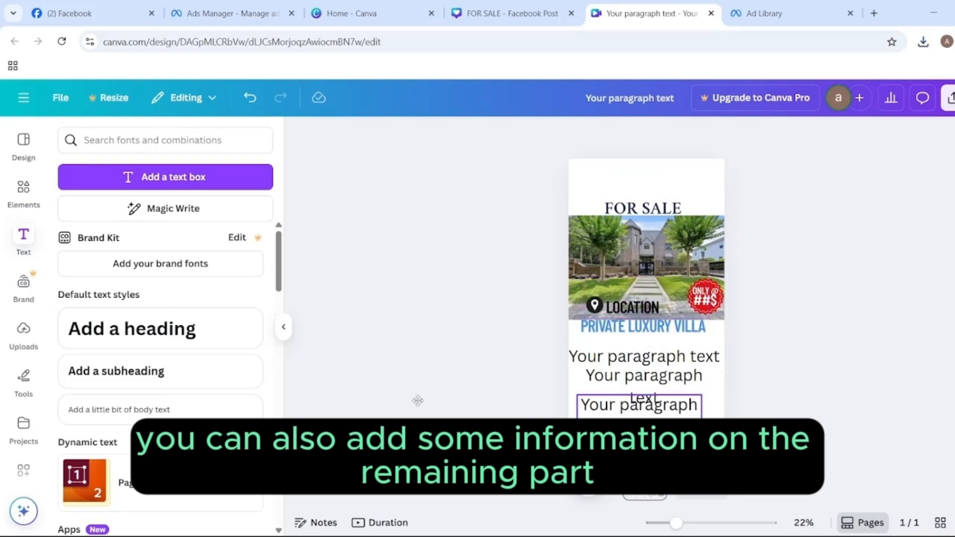
pyautogui.moveTo(444, 326); pyautogui.dragTo(706, 423)
pyautogui.press('Delete')
# - Set the story's background colour to teal blue and download the design as a PNG
pyautogui.click(656, 392)
pyautogui.click(595, 135)
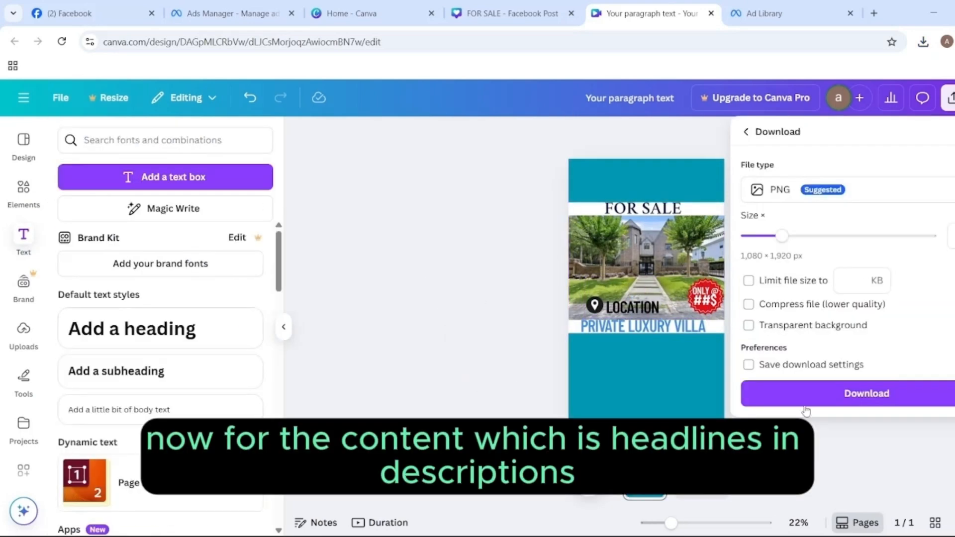
pyautogui.click(865, 392)
# - Search the web for CHATGPT in a new tab and open OpenAI's "Introducing ChatGPT" page
pyautogui.hotkey('ctrl', 't')
pyautogui.write('CHATGPT')
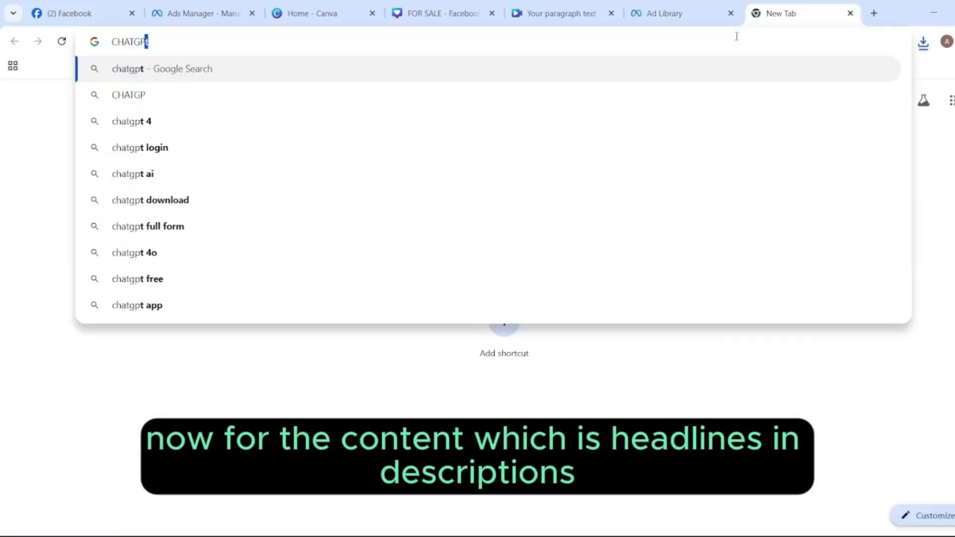
pyautogui.press('Return')
pyautogui.click(318, 213)
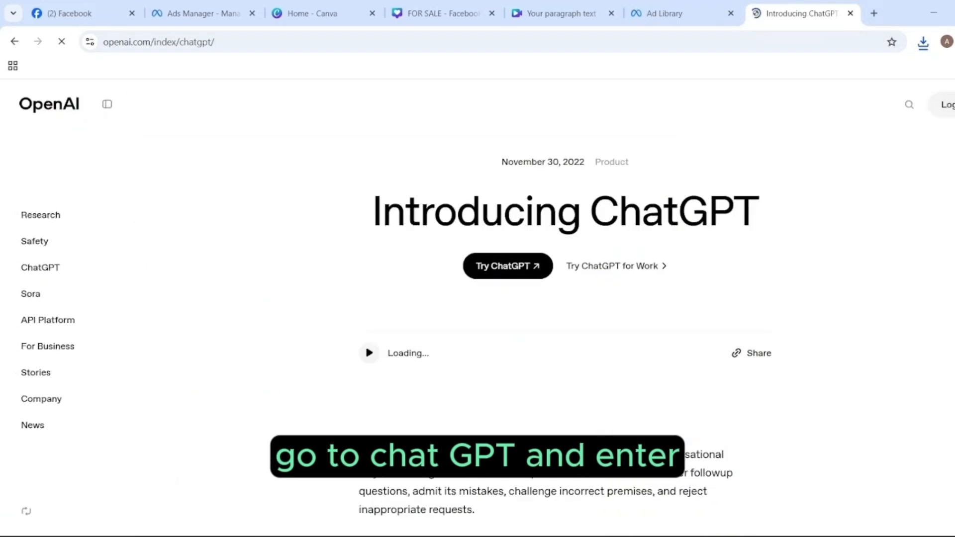
# - Ask ChatGPT with the prompt "MAKE ME A DESCRIPTION FOR MY REAL ESTATE VILLA FOR SALE AD FOR META ADS"
pyautogui.scroll(-3, 508, 462)
pyautogui.click(462, 510)
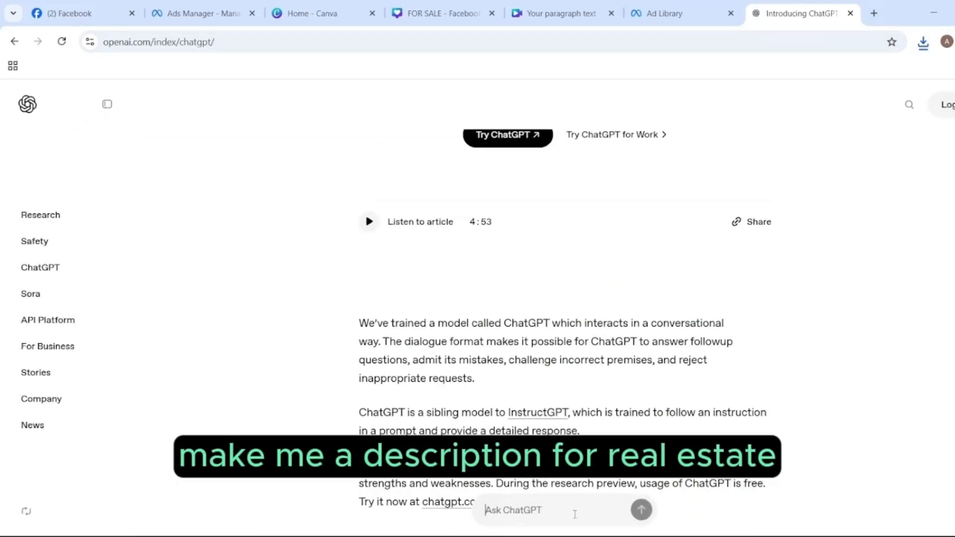
pyautogui.write('MAKE ME A DESCR')
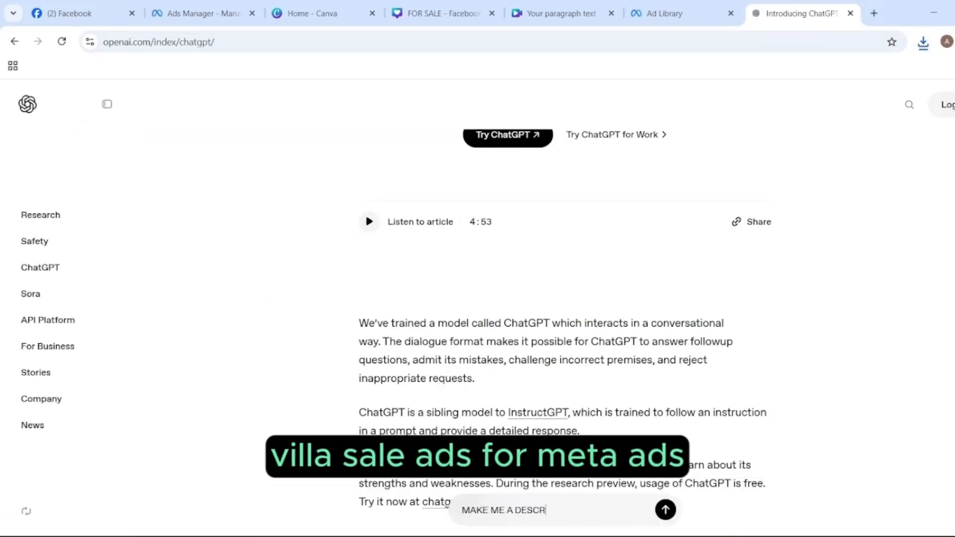
pyautogui.write('IPTION FOR MY REAL E')
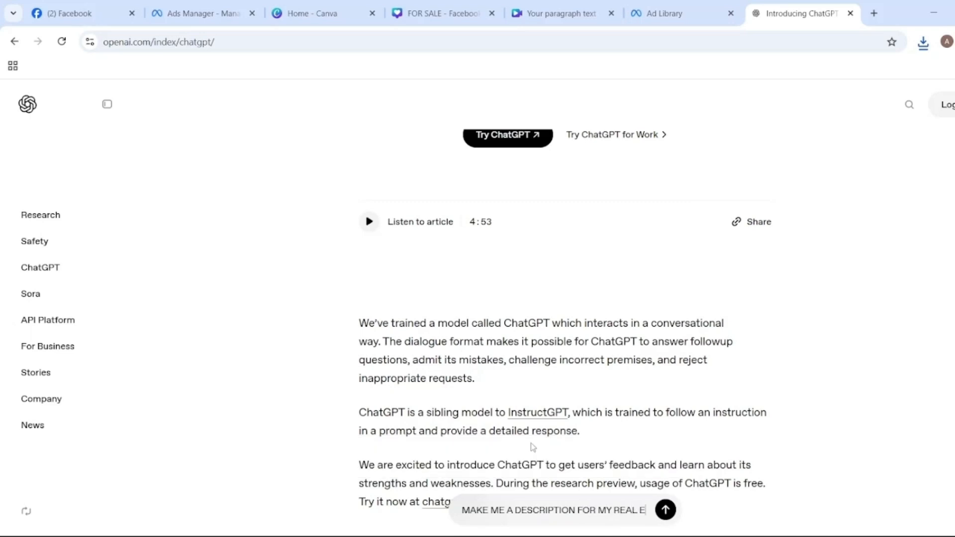
pyautogui.write('STATE VILLA FOR SALE AD FOR META ADS')
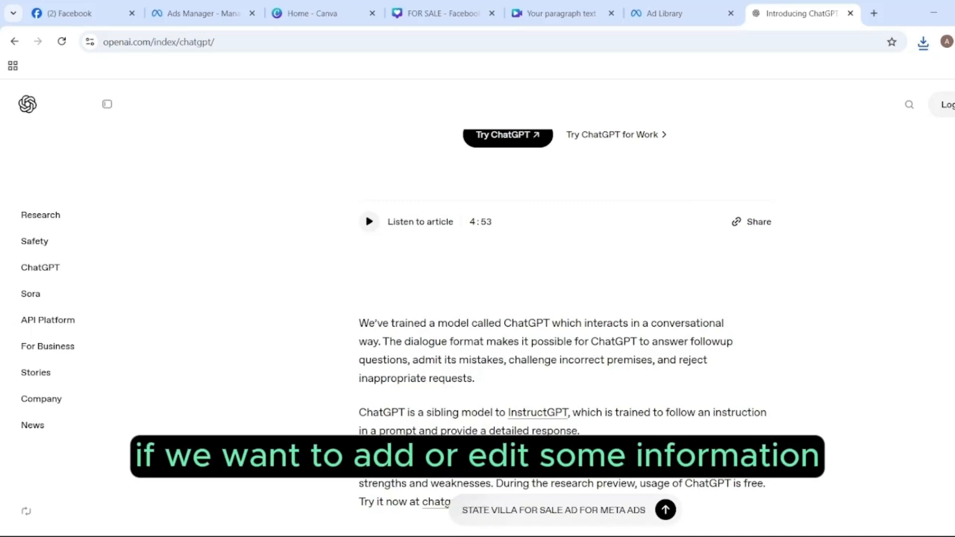
pyautogui.press('Return')
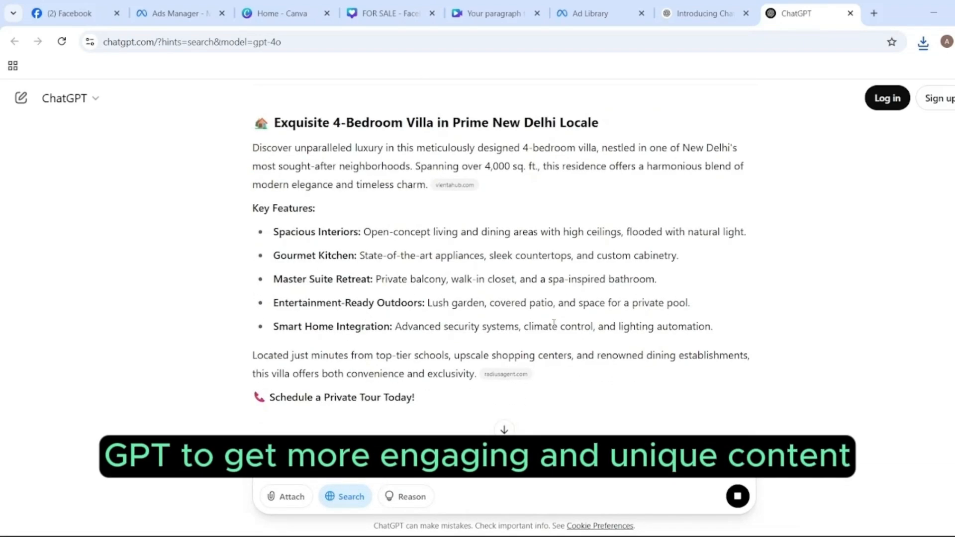
# - Select the villa description in ChatGPT's reply, from the opening paragraph to the private tour line, and clear the selection
pyautogui.moveTo(232, 150); pyautogui.dragTo(450, 401)
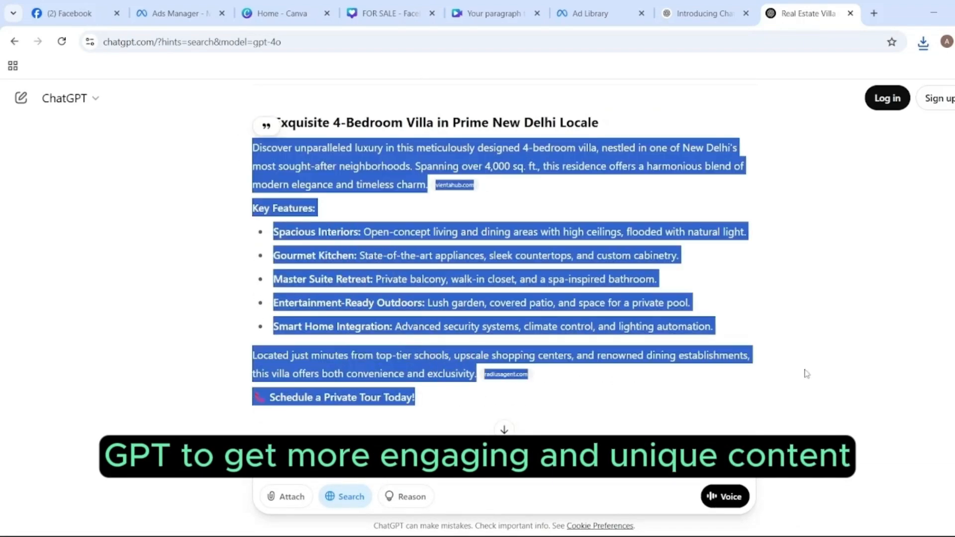
pyautogui.doubleClick(765, 301)
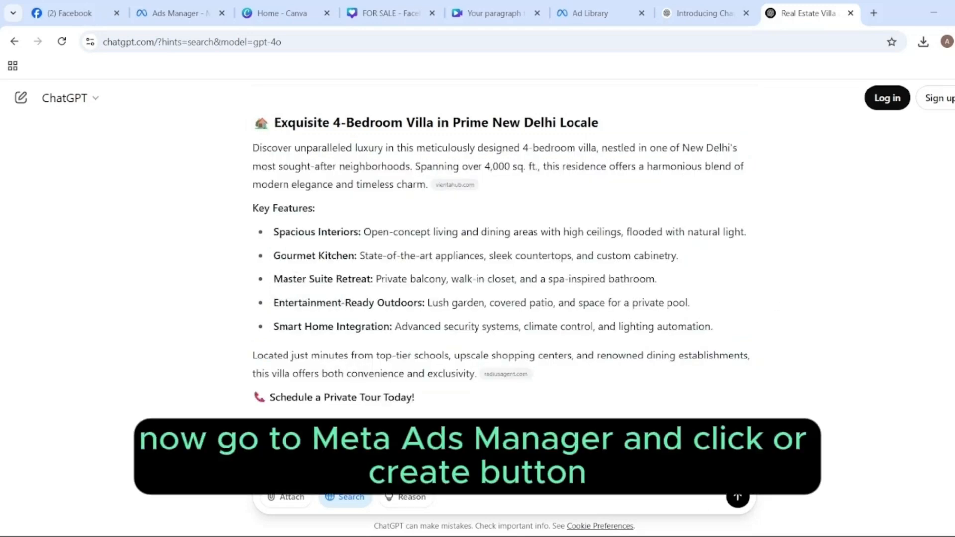
pyautogui.press('Return')
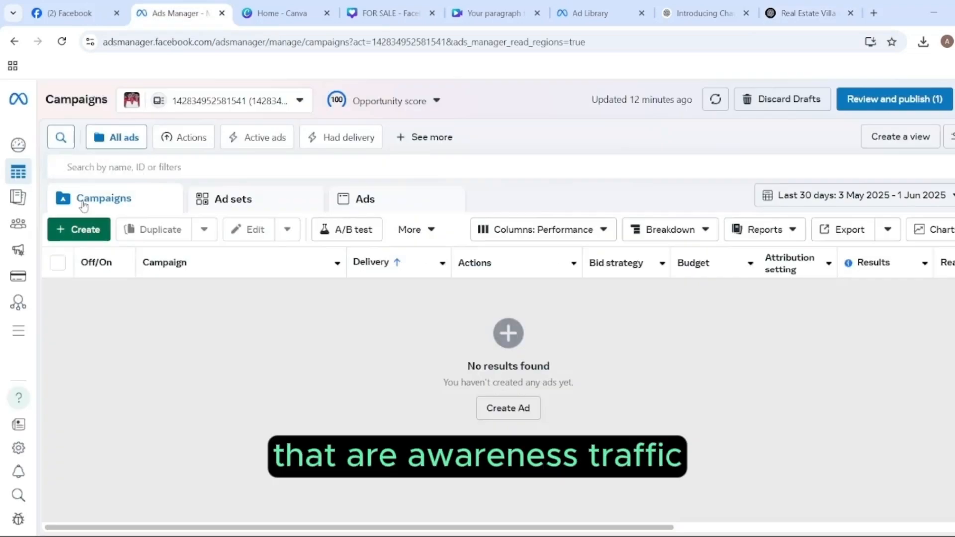
# - Create a new campaign in Meta Ads Manager with the Leads objective and name it UNITED STATES FOR LEARNING
pyautogui.click(76, 232)
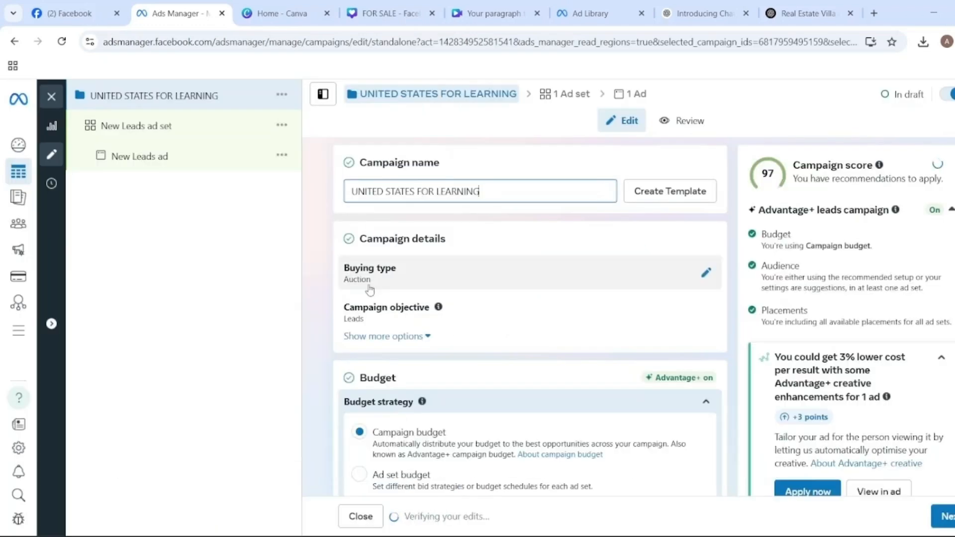
pyautogui.scroll(-1, 419, 278)
pyautogui.scroll(1, 558, 213)
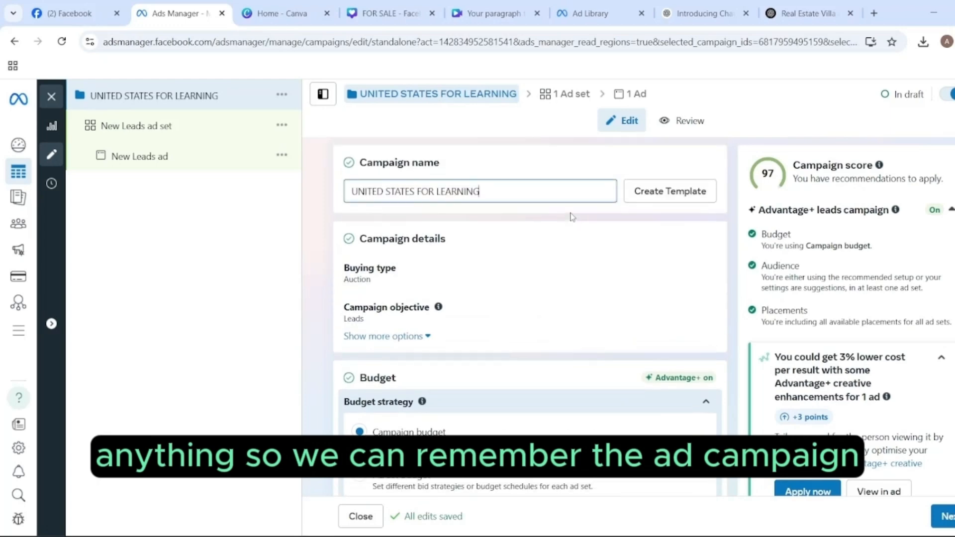
# - Keep the campaign's buying type as Auction with a daily campaign budget of ₹1,000.00, and continue to the ad set
pyautogui.scroll(-1, 442, 318)
pyautogui.click(704, 209)
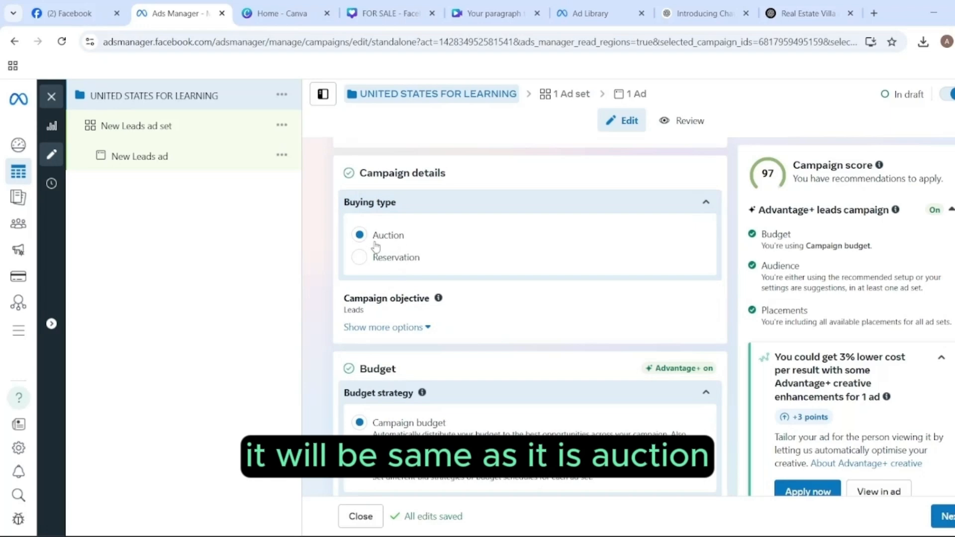
pyautogui.click(668, 211)
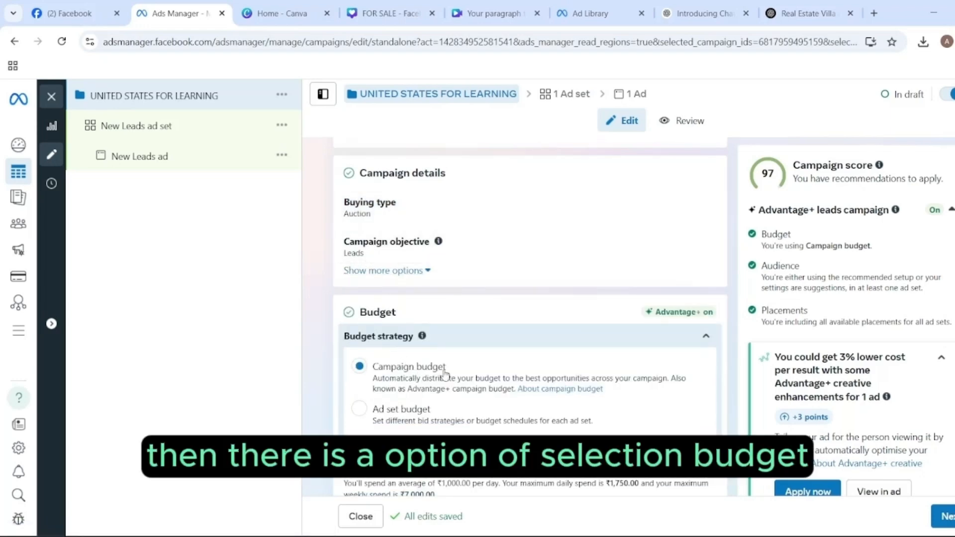
pyautogui.scroll(-3, 444, 374)
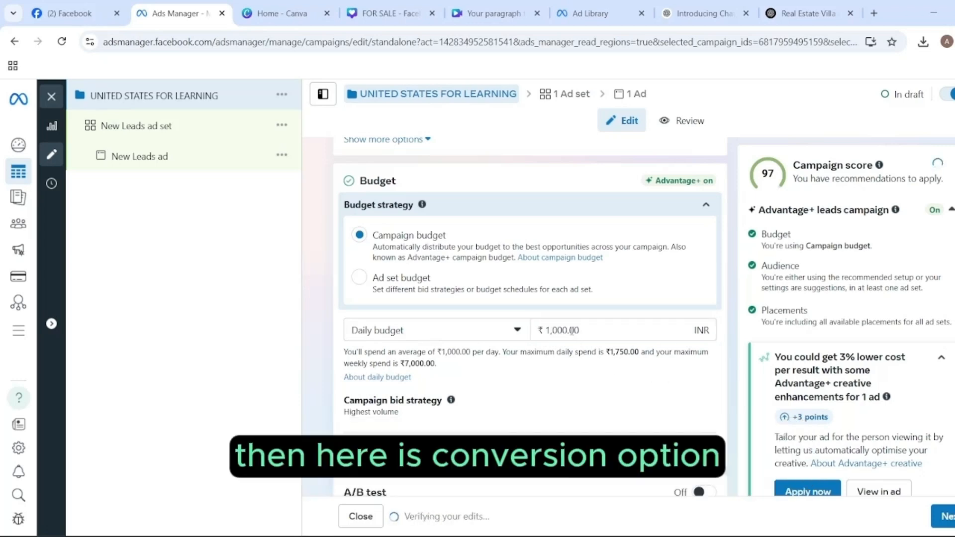
pyautogui.doubleClick(556, 330)
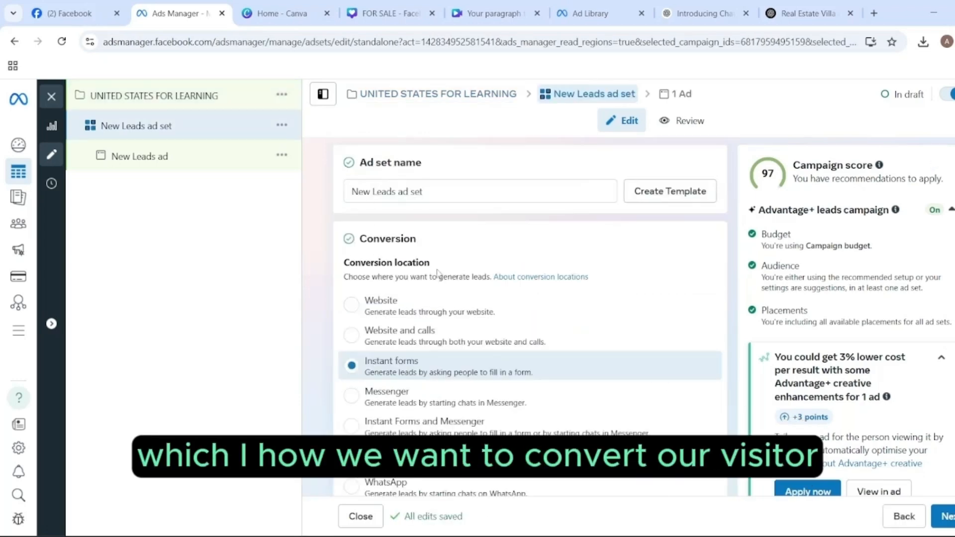
# - Review the ad set's conversion location options and keep Instant forms
pyautogui.scroll(-1, 529, 280)
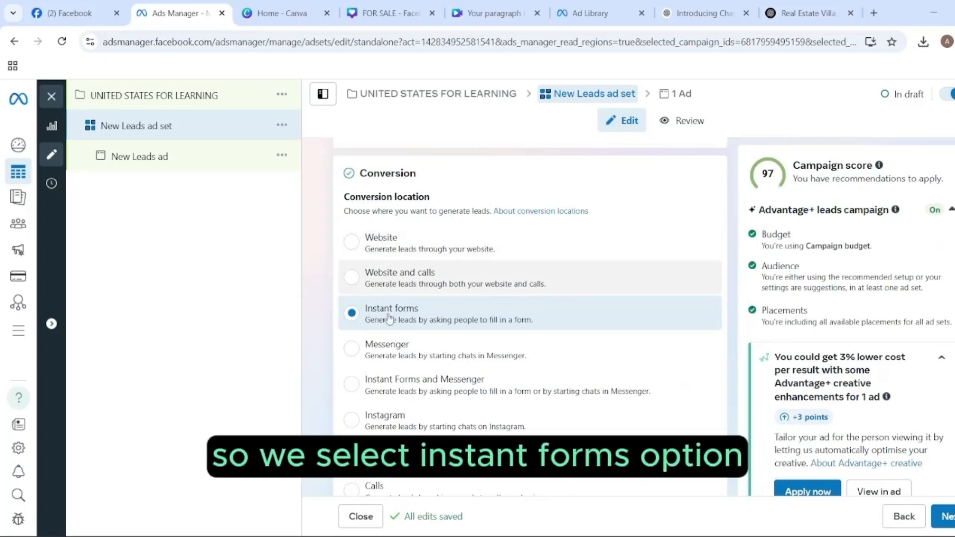
pyautogui.scroll(-2, 391, 353)
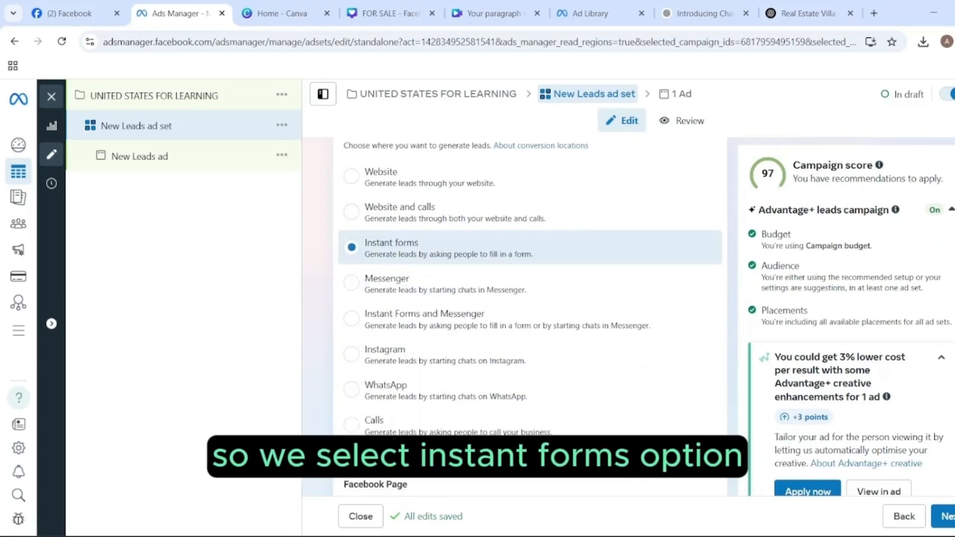
pyautogui.scroll(-1, 422, 179)
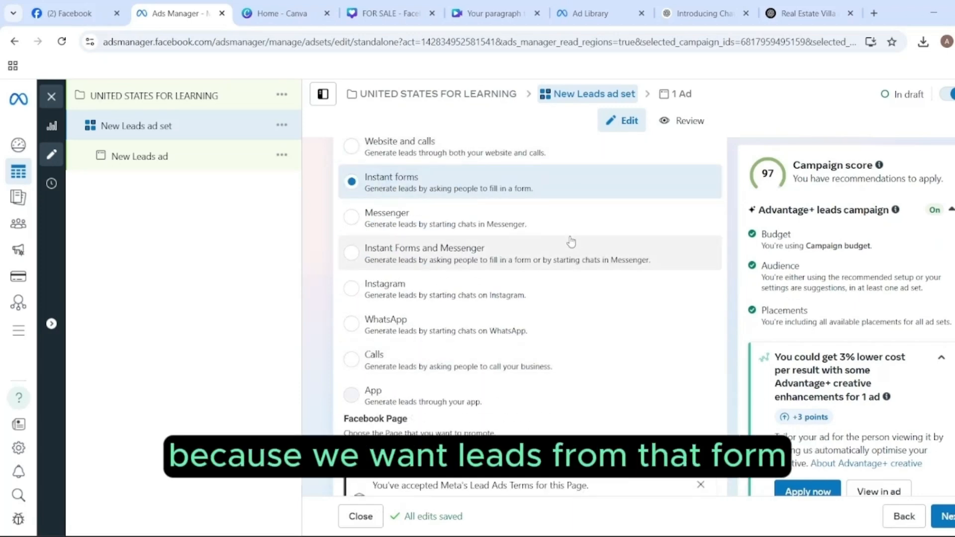
pyautogui.scroll(2, 454, 182)
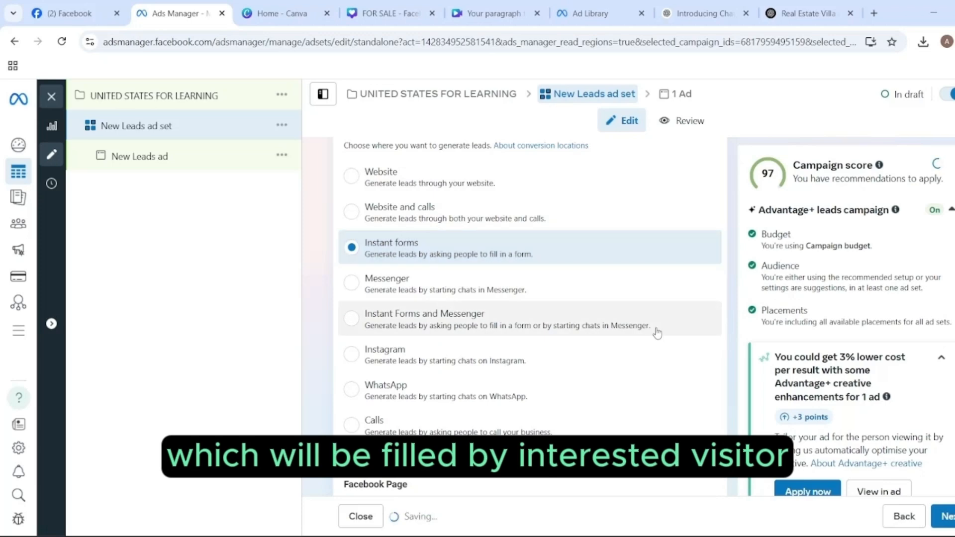
# - Browse the list of Facebook Pages for the ad set and keep dwarka expressway projects
pyautogui.scroll(-1, 655, 330)
pyautogui.scroll(-4, 667, 385)
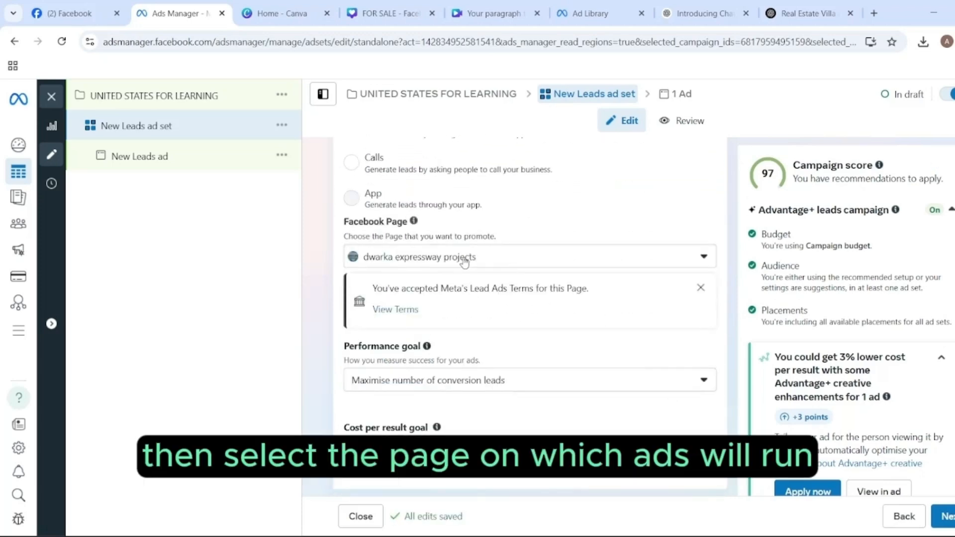
pyautogui.click(463, 257)
pyautogui.scroll(4, 442, 366)
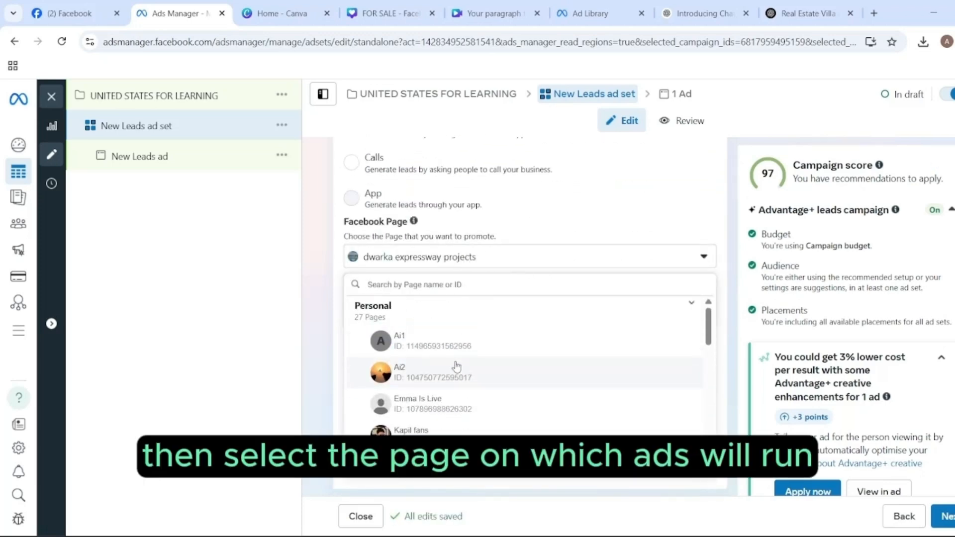
pyautogui.scroll(-2, 457, 358)
pyautogui.scroll(-3, 472, 338)
pyautogui.scroll(3, 507, 353)
pyautogui.click(552, 258)
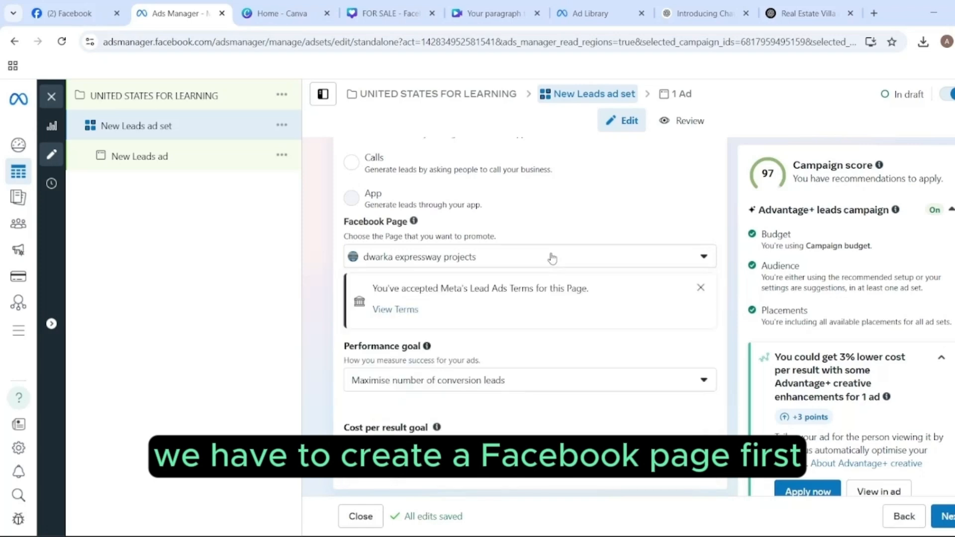
# - Choose Maximise number of conversion leads as the ad set's performance goal
pyautogui.scroll(-3, 407, 320)
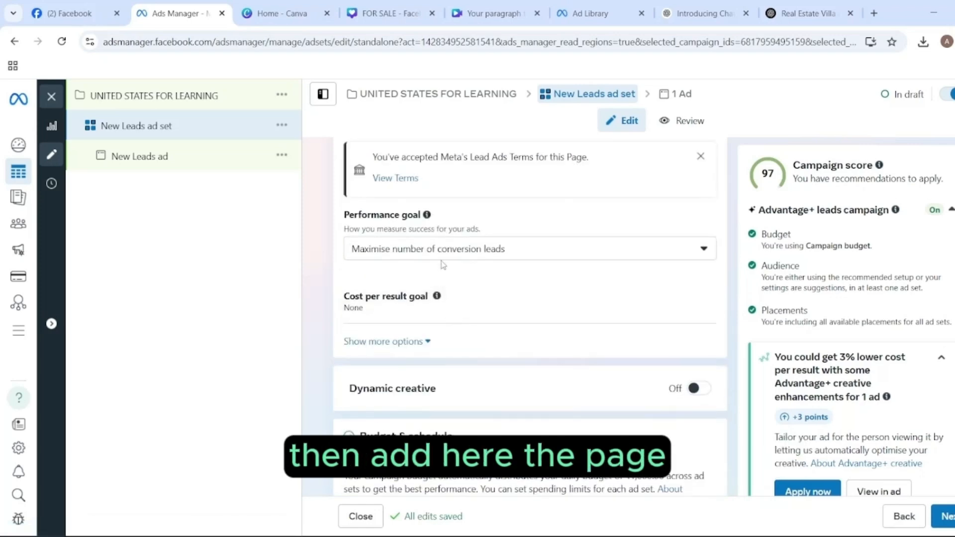
pyautogui.click(488, 252)
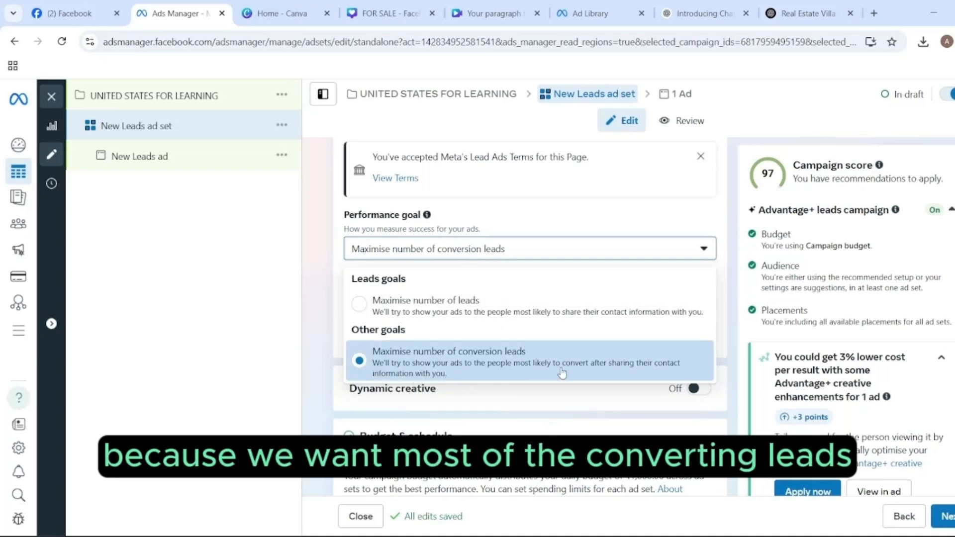
pyautogui.click(480, 367)
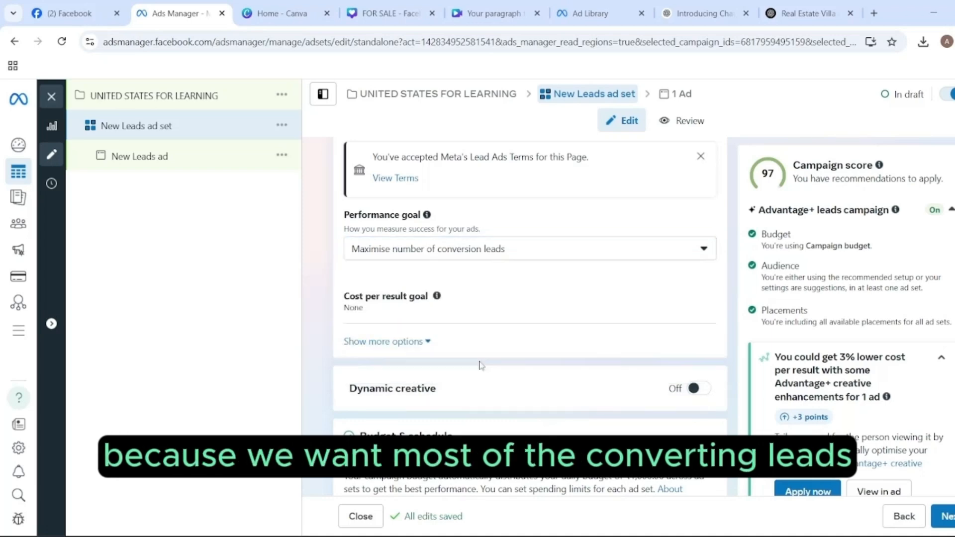
# - Search audience locations for CITIES IN UNITED STATES, include United States of Utraula (USU), and set its radius to 27 km
pyautogui.scroll(-10, 462, 303)
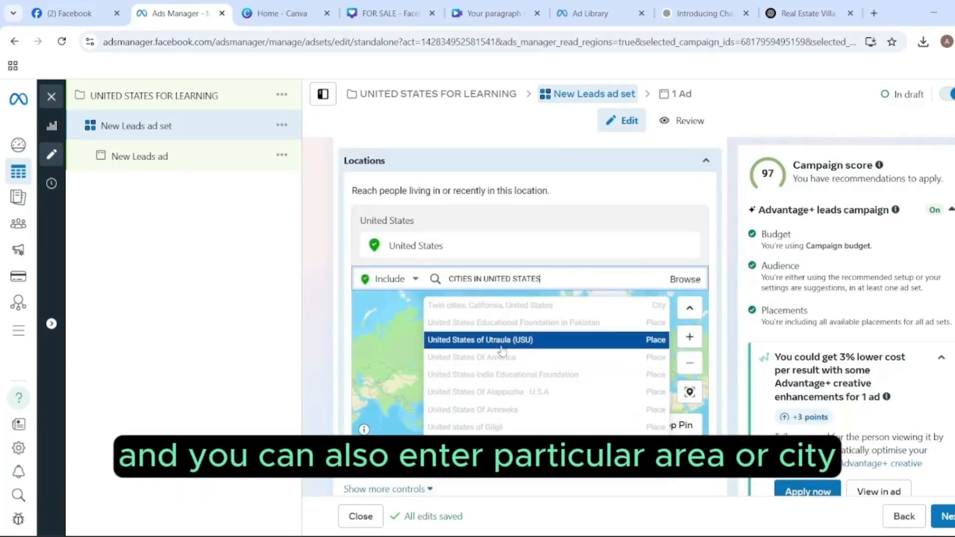
pyautogui.press('Return')
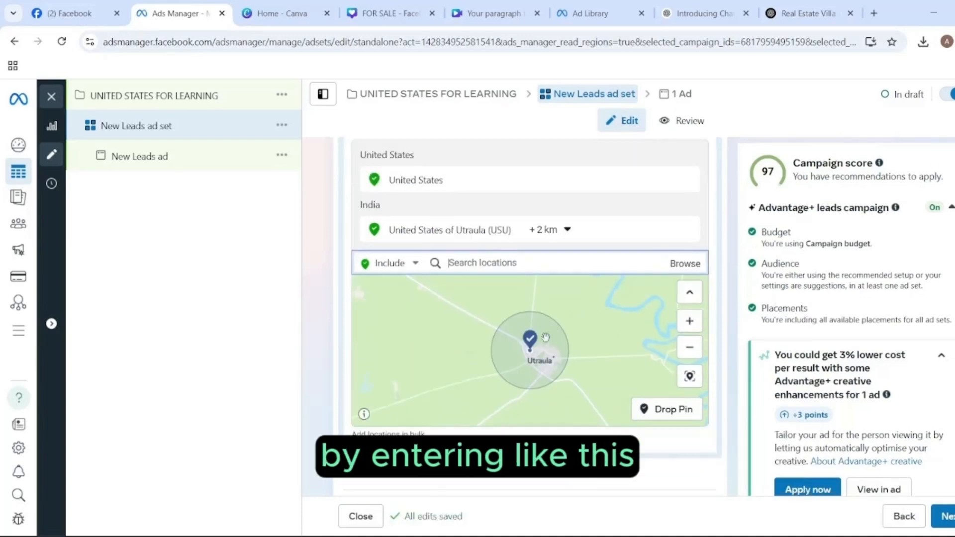
pyautogui.click(566, 229)
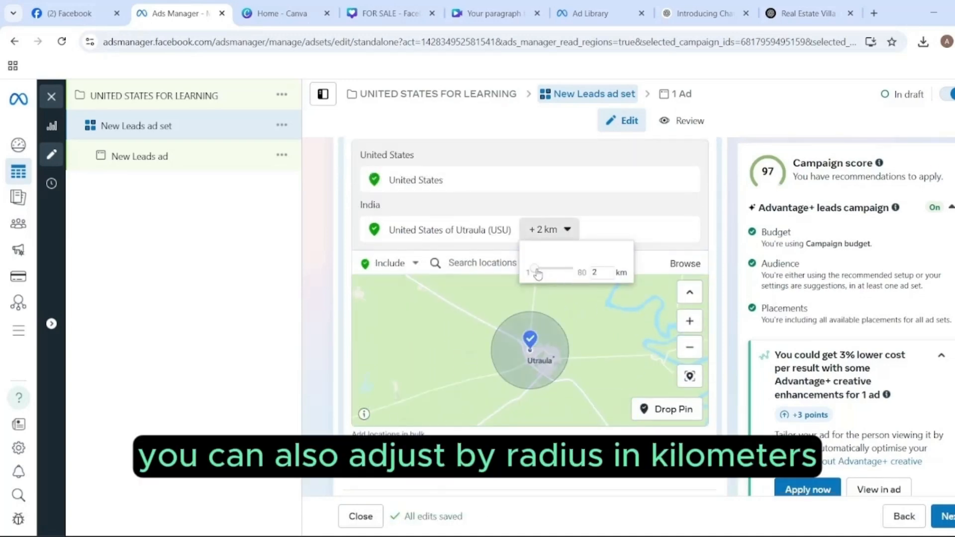
pyautogui.moveTo(563, 275); pyautogui.dragTo(555, 287)
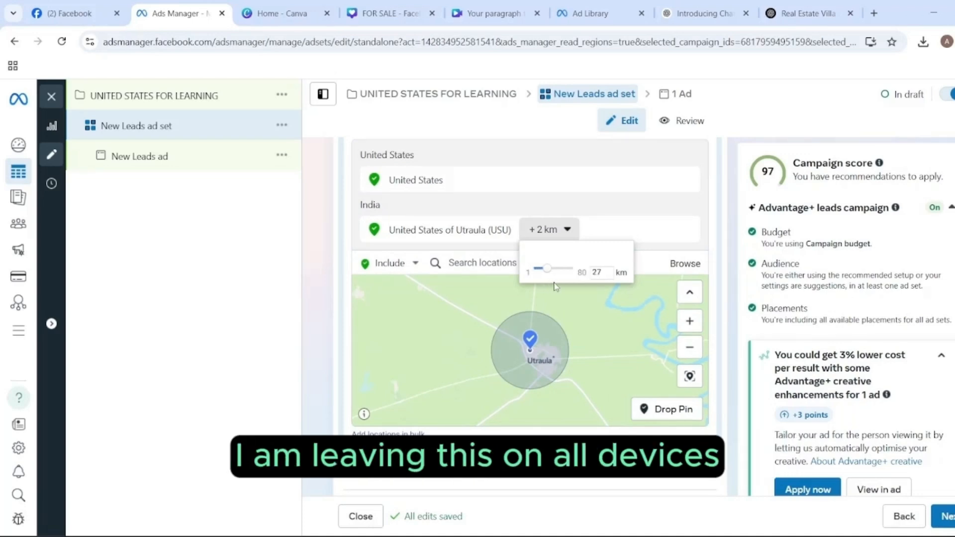
pyautogui.click(729, 234)
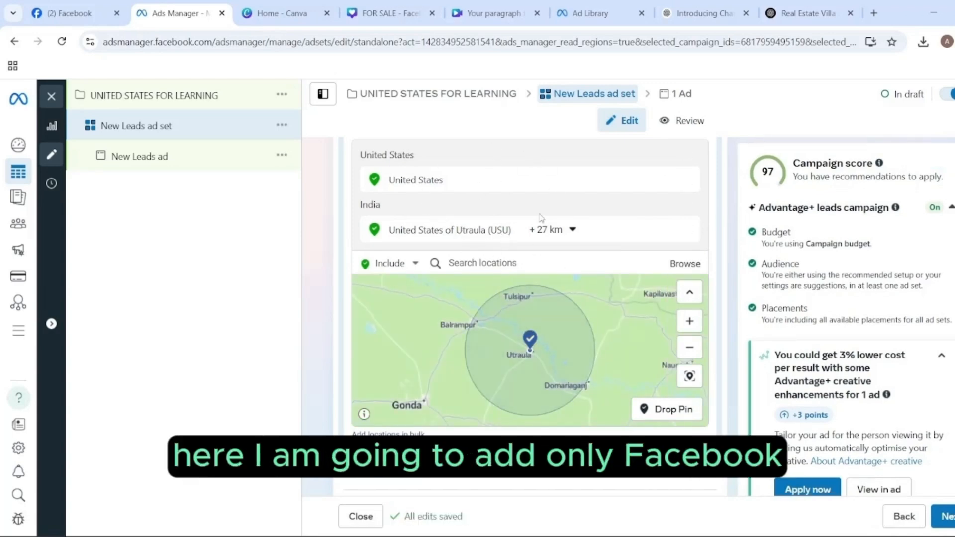
# - Exclude Audience Network from the placement platforms and turn off the A/B test against Advantage+ placements
pyautogui.scroll(-3, 542, 219)
pyautogui.scroll(-2, 476, 227)
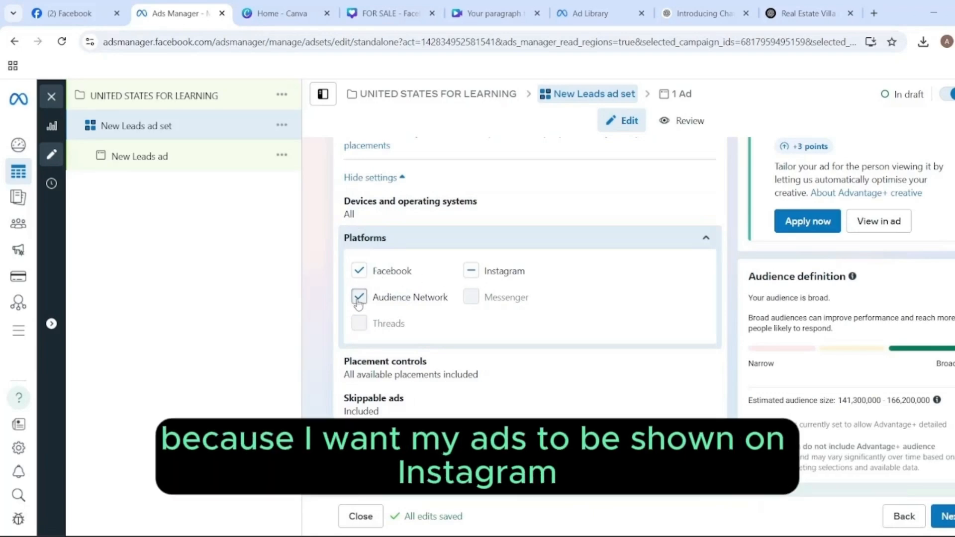
pyautogui.click(359, 297)
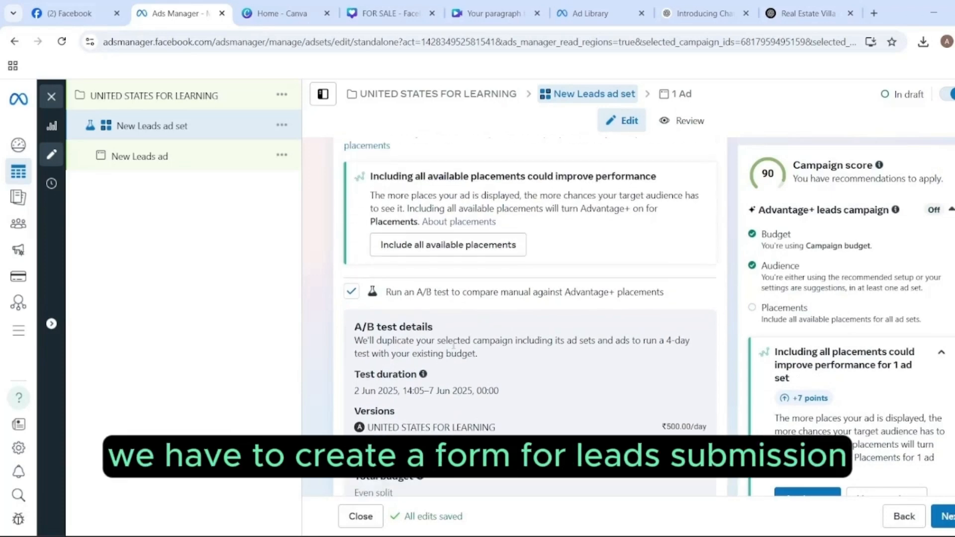
pyautogui.click(351, 293)
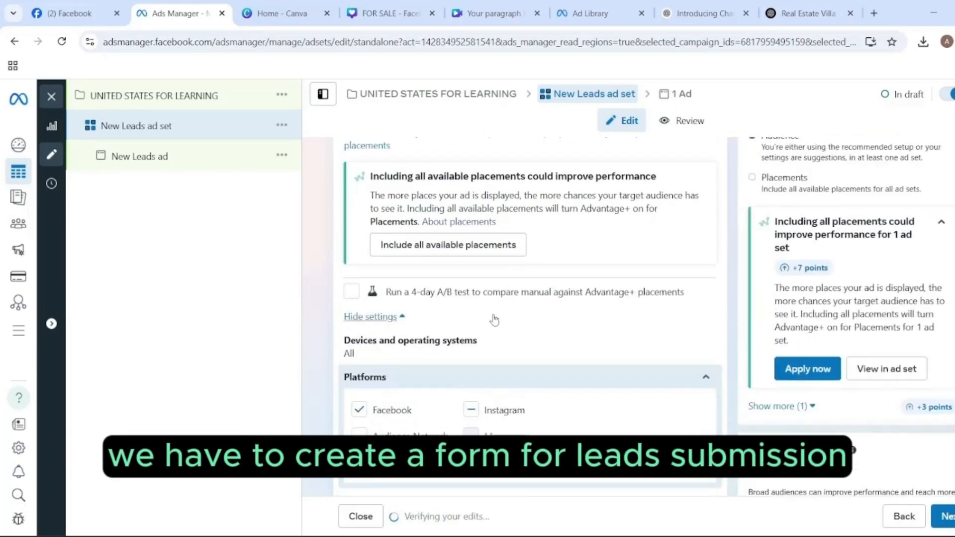
# - Include all available Instagram placements alongside Facebook in the ad set's platforms
pyautogui.scroll(-3, 494, 319)
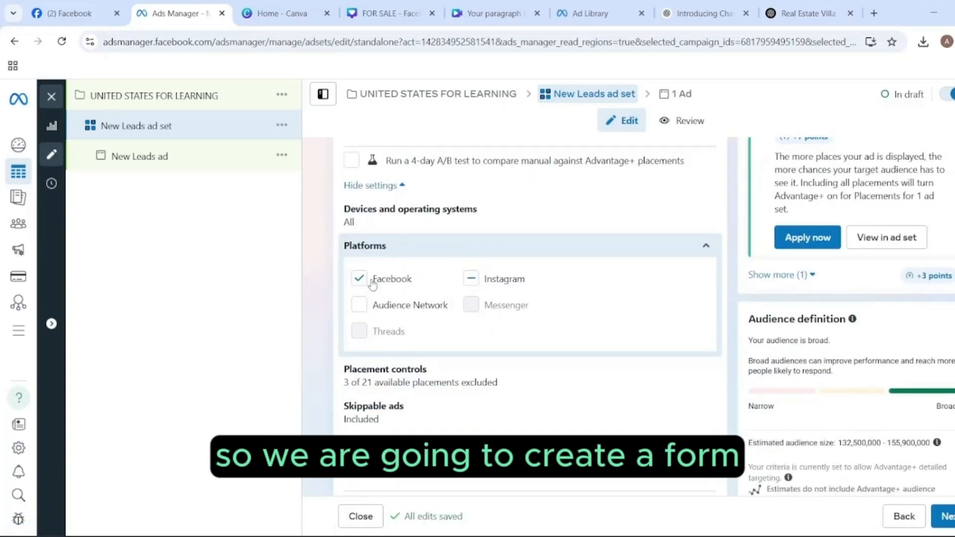
pyautogui.click(469, 281)
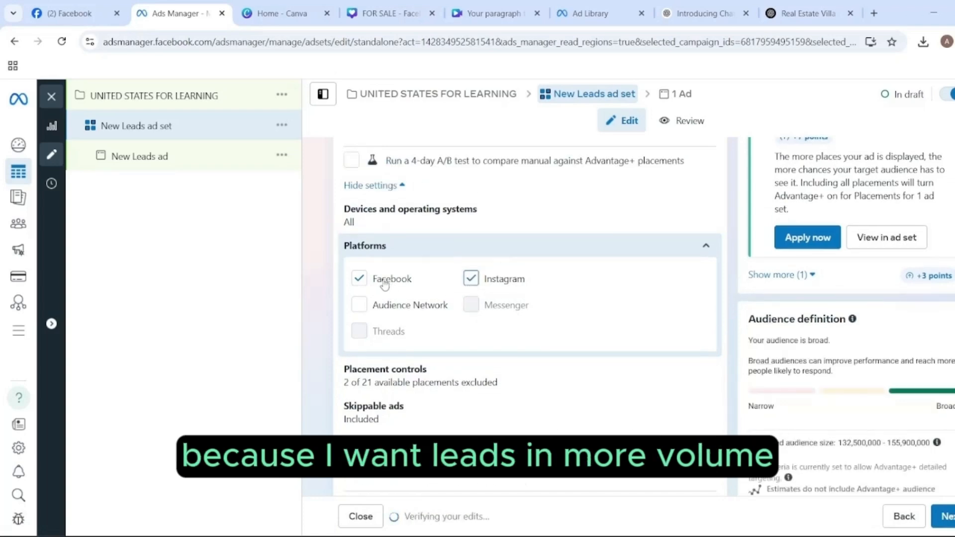
pyautogui.scroll(-1, 527, 293)
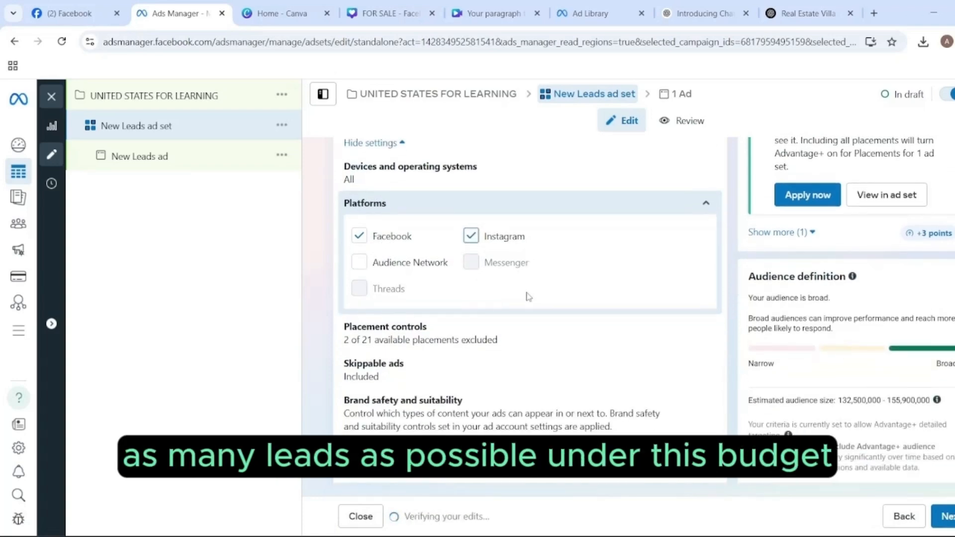
# - Move on to the ad level and start a new instant form with the More volume form type
pyautogui.click(952, 516)
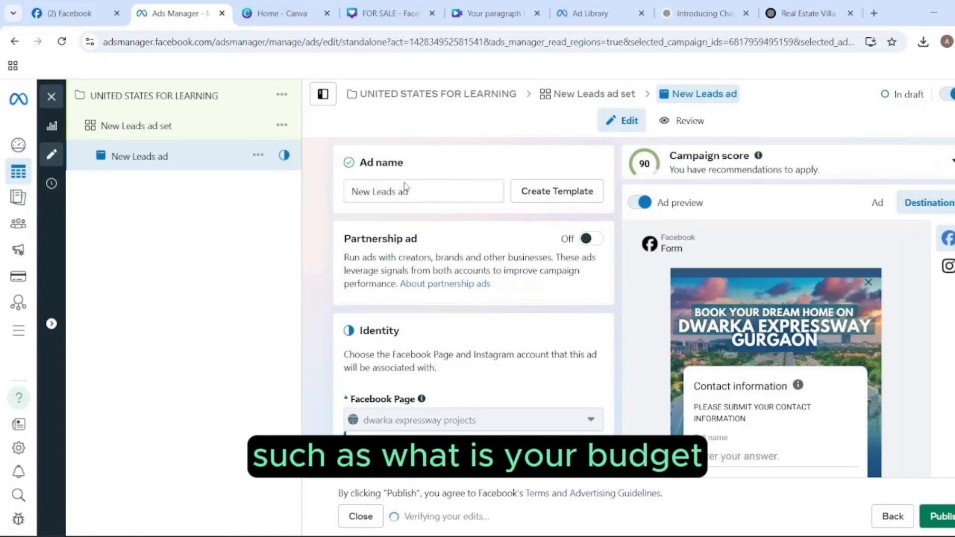
pyautogui.scroll(-10, 435, 214)
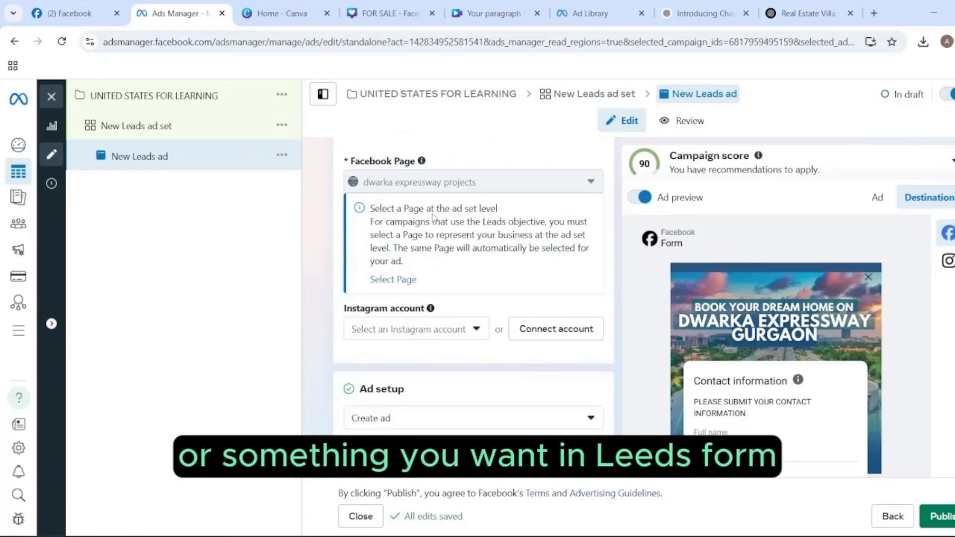
pyautogui.scroll(-5, 504, 230)
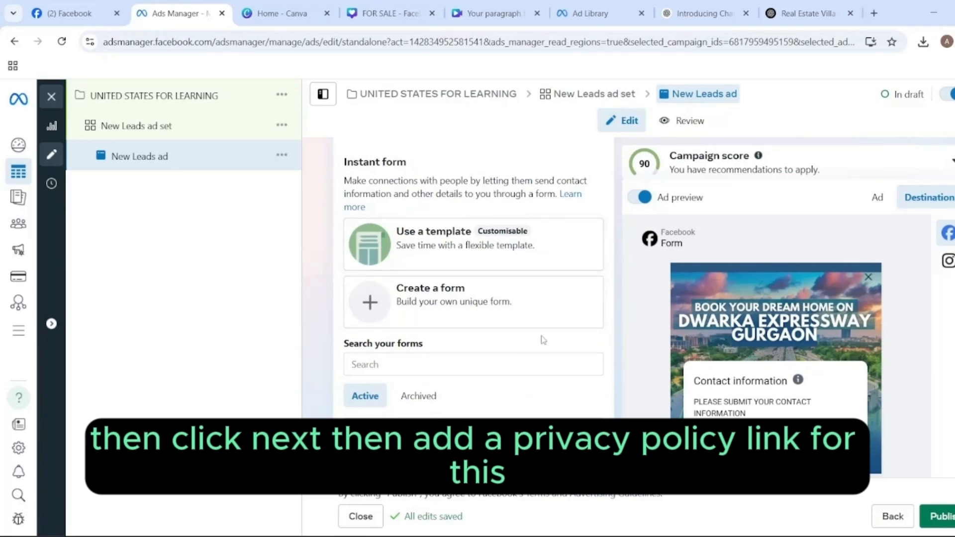
pyautogui.click(408, 321)
pyautogui.scroll(-2, 287, 396)
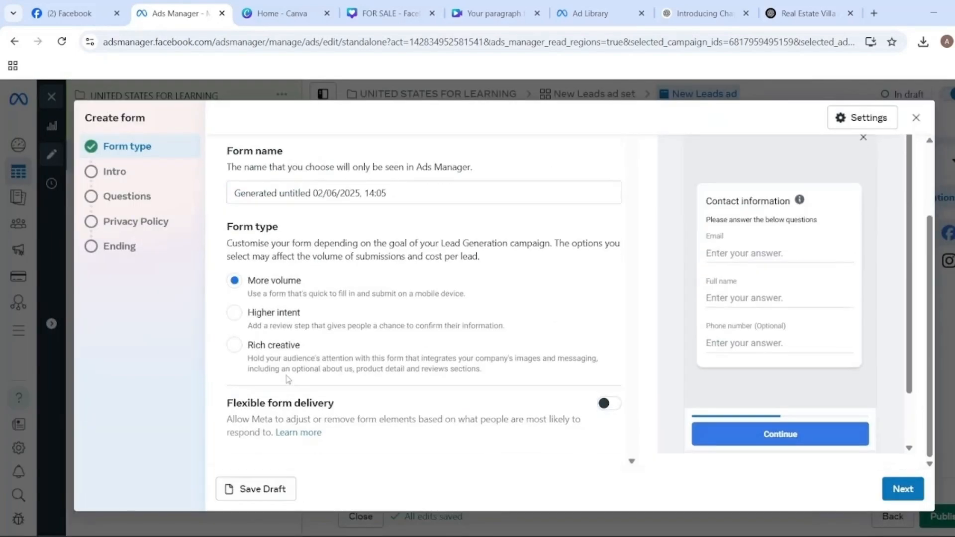
pyautogui.click(890, 490)
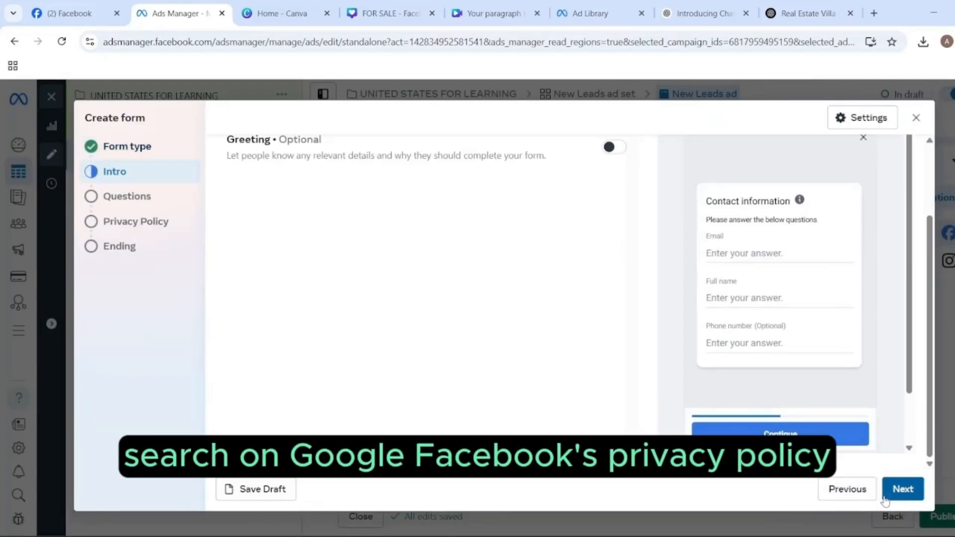
# - Add the "What is your budget?" question to the form and link Facebook's privacy policy page
pyautogui.click(614, 163)
pyautogui.click(902, 489)
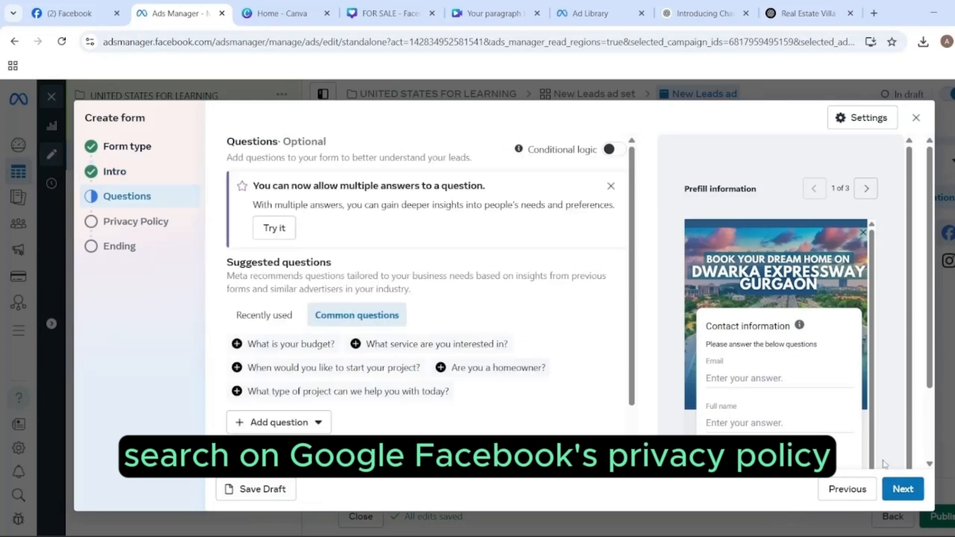
pyautogui.click(290, 345)
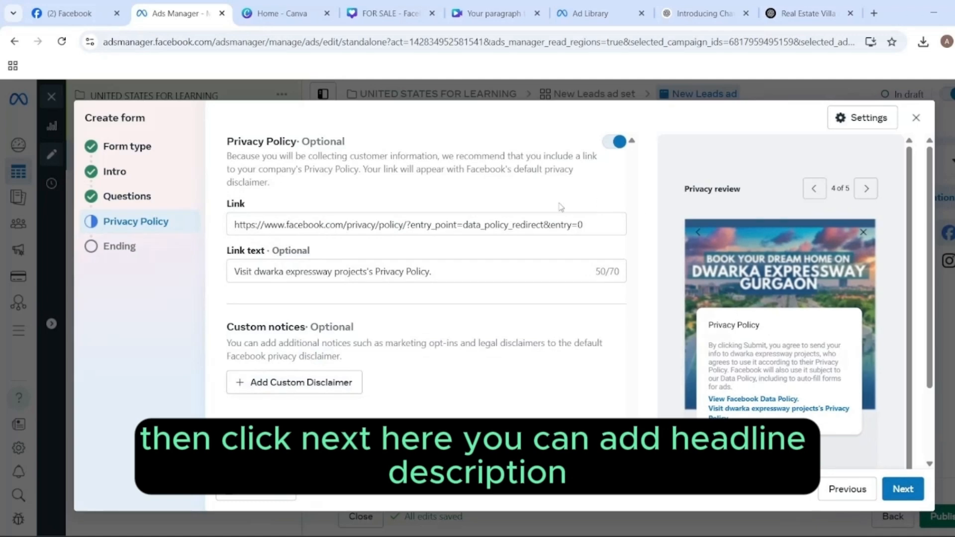
pyautogui.moveTo(237, 224); pyautogui.dragTo(635, 258)
pyautogui.click(635, 257)
pyautogui.scroll(-1, 296, 149)
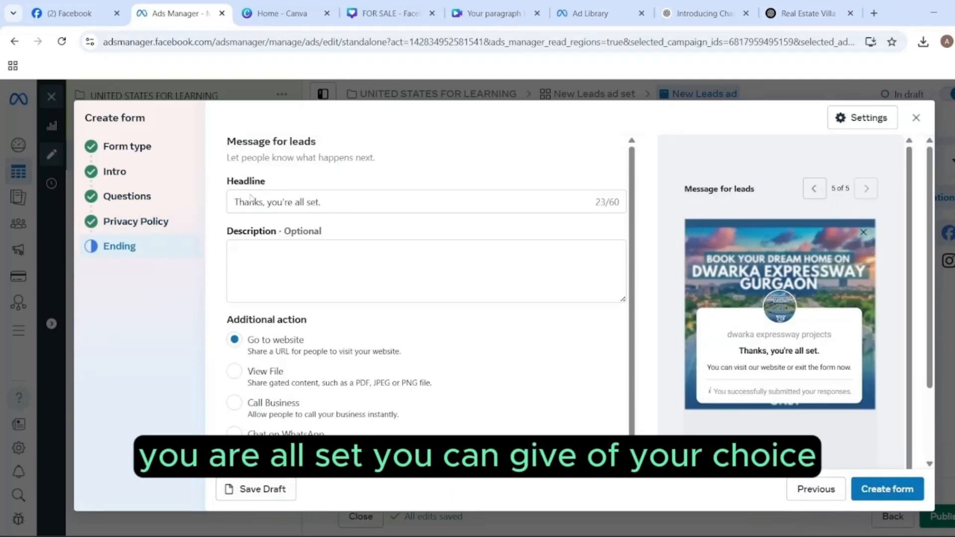
# - Fill in the form's ending description with "THANKS FOIR SHOWING YOUR INTRESTS"
pyautogui.moveTo(836, 352); pyautogui.dragTo(731, 350)
pyautogui.click(308, 265)
pyautogui.write('THANKS FOIR SHOWING YOUR C')
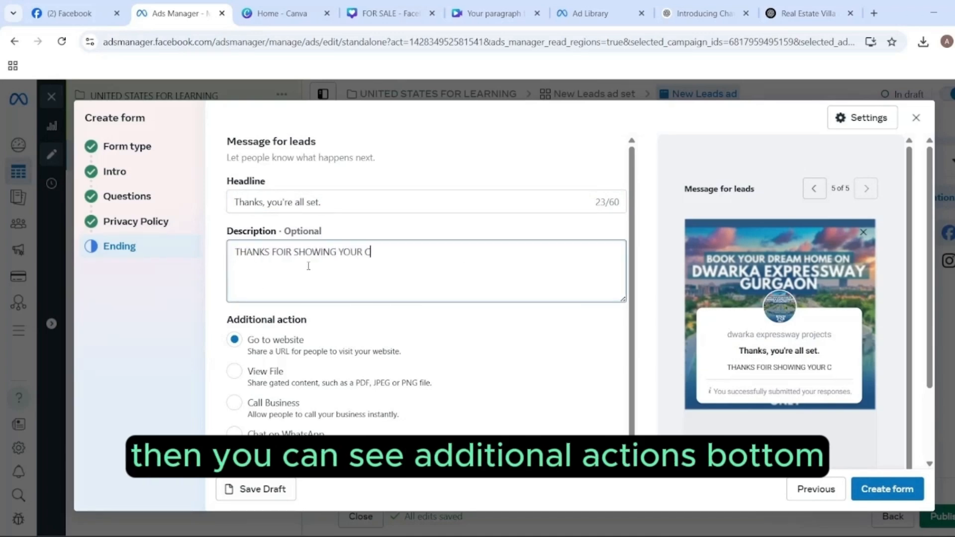
pyautogui.press('BackSpace')
pyautogui.write('INTRESTS')
pyautogui.moveTo(405, 253); pyautogui.dragTo(283, 257)
pyautogui.moveTo(845, 367); pyautogui.dragTo(713, 367)
pyautogui.click(713, 369)
pyautogui.scroll(-2, 336, 377)
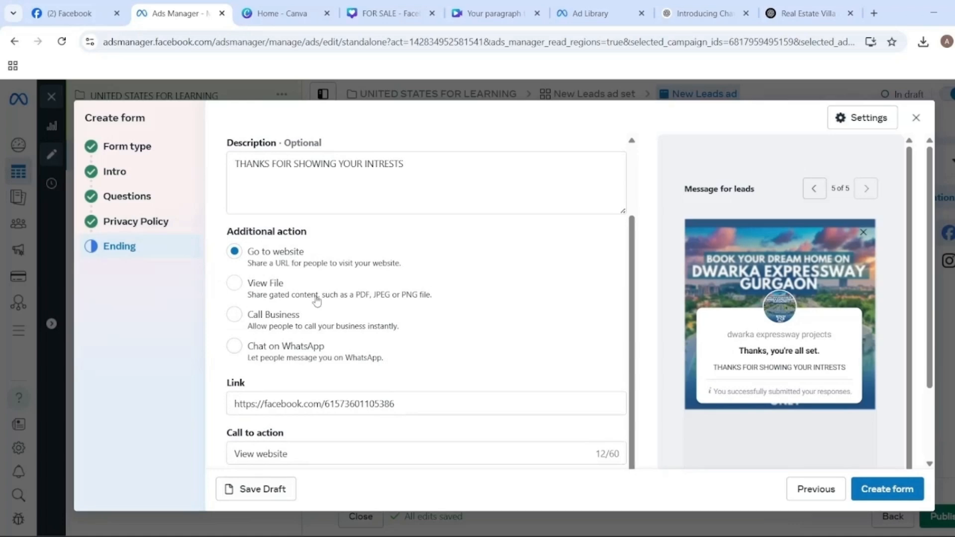
# - Choose Call Business as the form's additional action, enter the business phone number, and create the form
pyautogui.click(233, 314)
pyautogui.scroll(-2, 324, 318)
pyautogui.click(411, 306)
pyautogui.write('8877554')
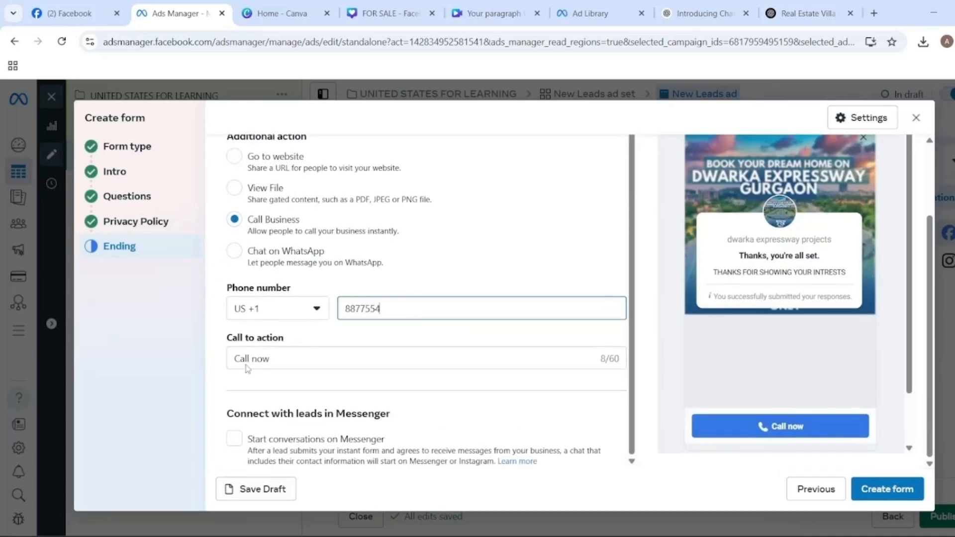
pyautogui.click(890, 490)
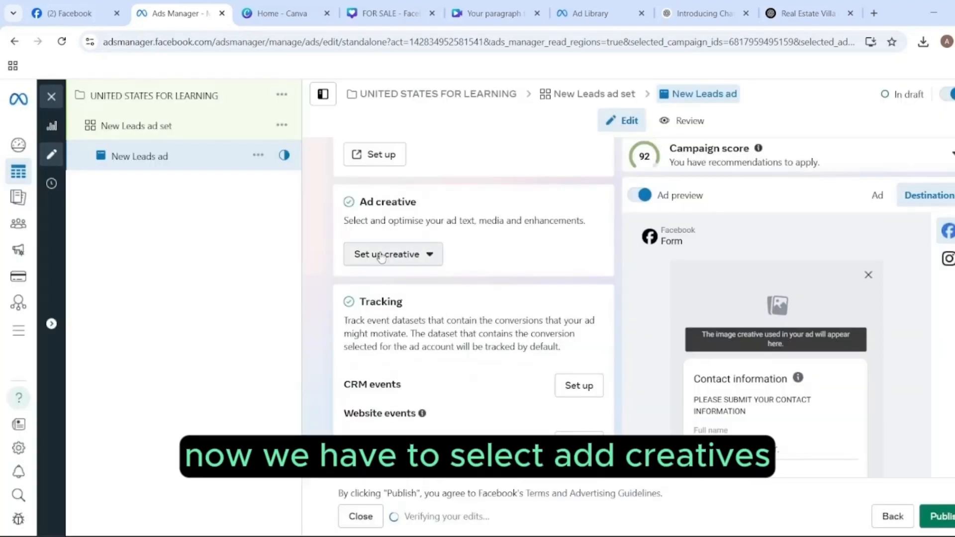
# - Set up an image creative for the ad using the uploaded FOR SALE private luxury villa banner
pyautogui.click(403, 256)
pyautogui.click(393, 288)
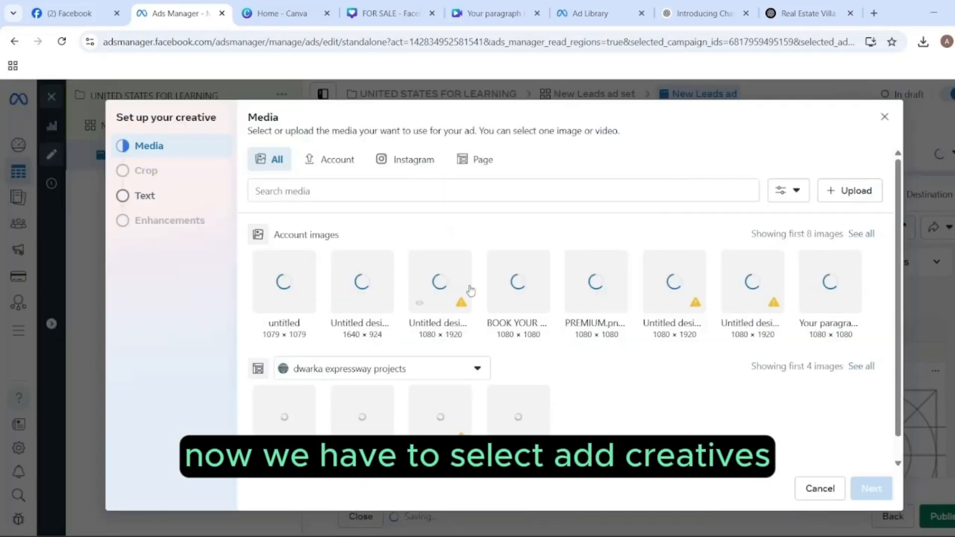
pyautogui.click(868, 184)
pyautogui.doubleClick(144, 139)
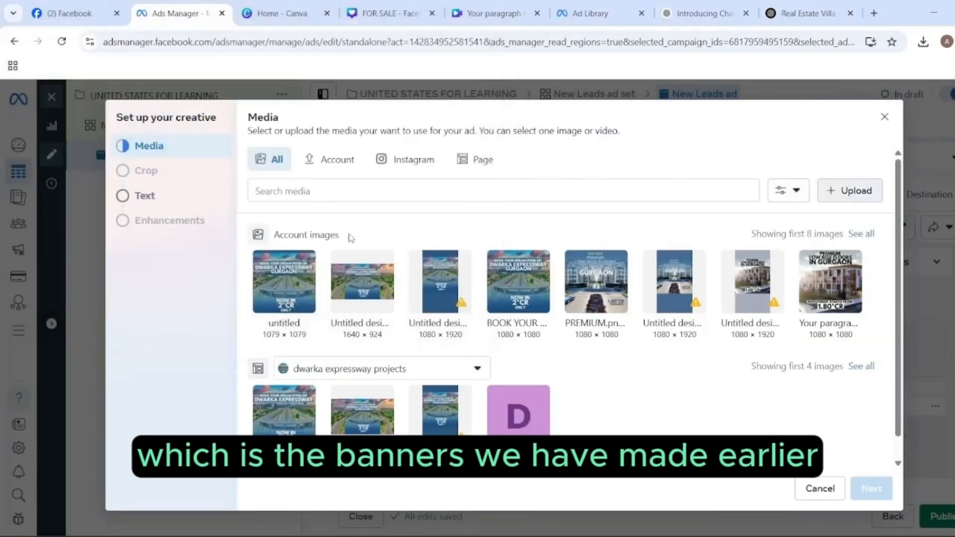
pyautogui.click(880, 492)
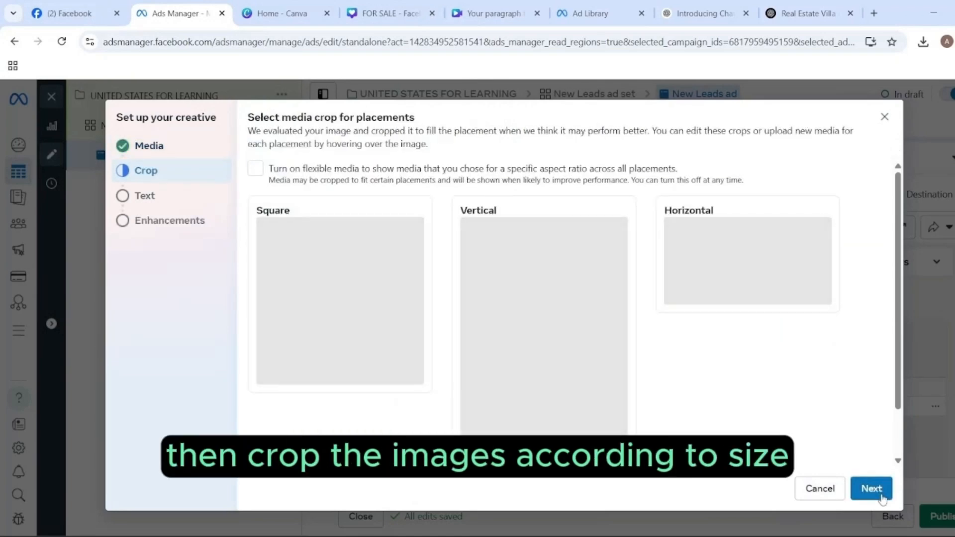
# - Adjust the villa banner's square 1:1 crop so it frames the FOR SALE heading through the PRIVATE LUXURY VILLA line
pyautogui.scroll(-3, 665, 413)
pyautogui.click(298, 315)
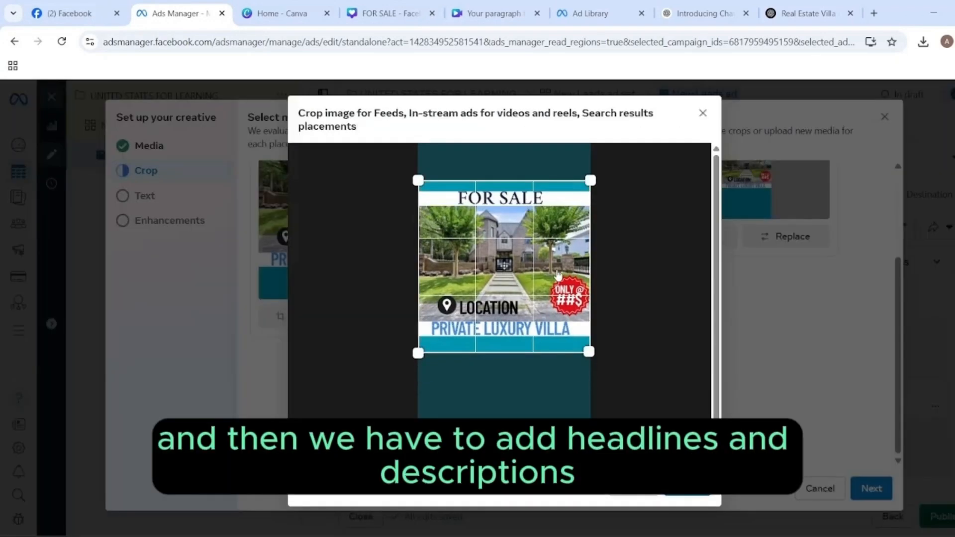
pyautogui.moveTo(558, 275); pyautogui.dragTo(556, 267)
pyautogui.click(688, 495)
pyautogui.scroll(3, 646, 358)
pyautogui.click(696, 367)
pyautogui.moveTo(551, 358); pyautogui.dragTo(552, 314)
pyautogui.click(702, 115)
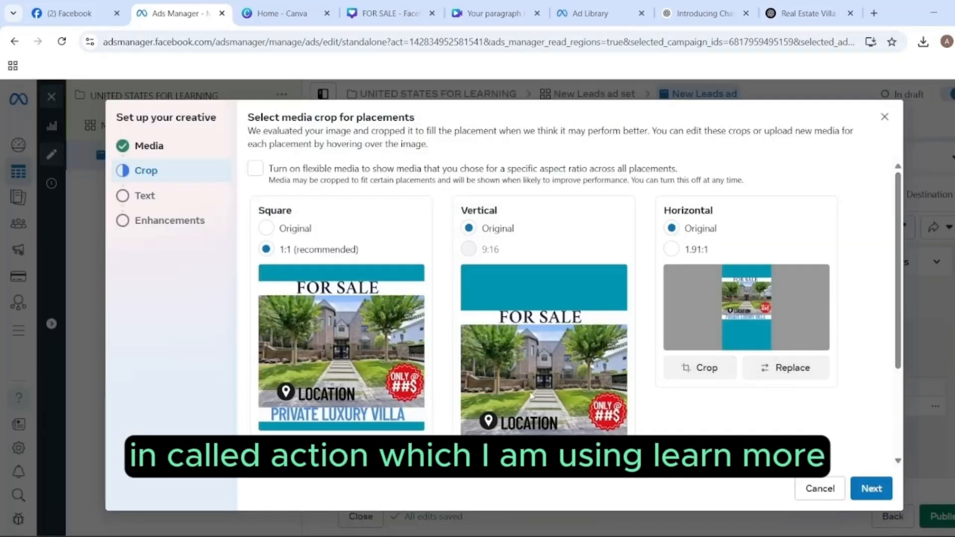
# - Add the ChatGPT villa primary text, the headline LUXURY VILLA FOR SALE IN THE CITY, and a description starting "Step into a sanctuary of peace and luxury"
pyautogui.scroll(-2, 890, 422)
pyautogui.click(871, 488)
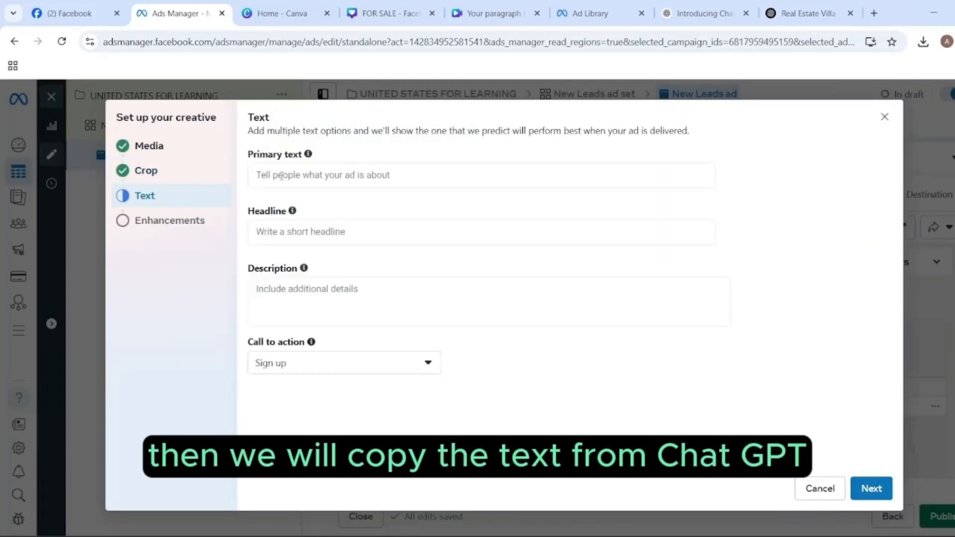
pyautogui.click(512, 166)
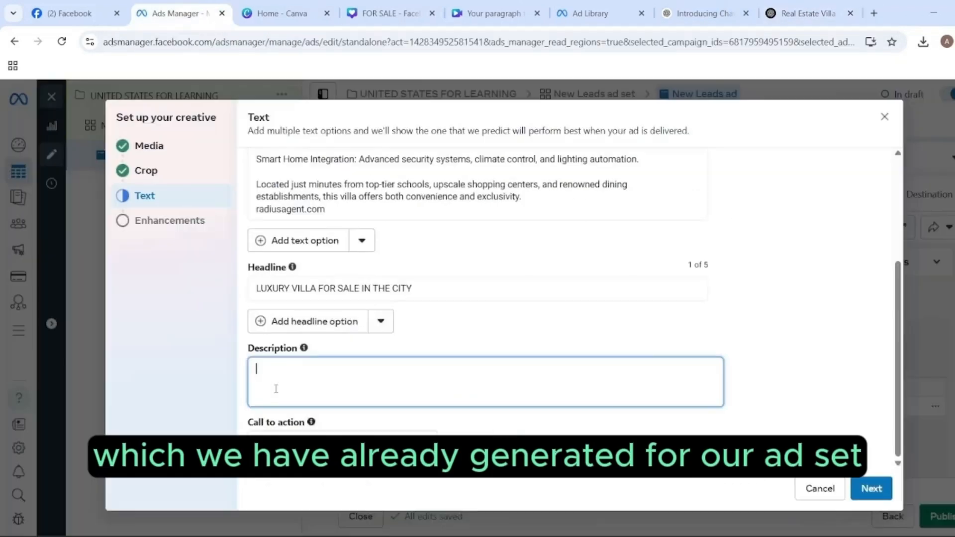
pyautogui.write('Step into a sanctuary of peace and luxury. This 4-bedroom villa offers expansive living spaces, a gourmet kitchen, and a master suite with panoramic views. The lush garden and private pool provide the perfect setting for relaxation and entertainment. Located in a prestigious neighborhood, this home is a rare find.')
pyautogui.click(781, 400)
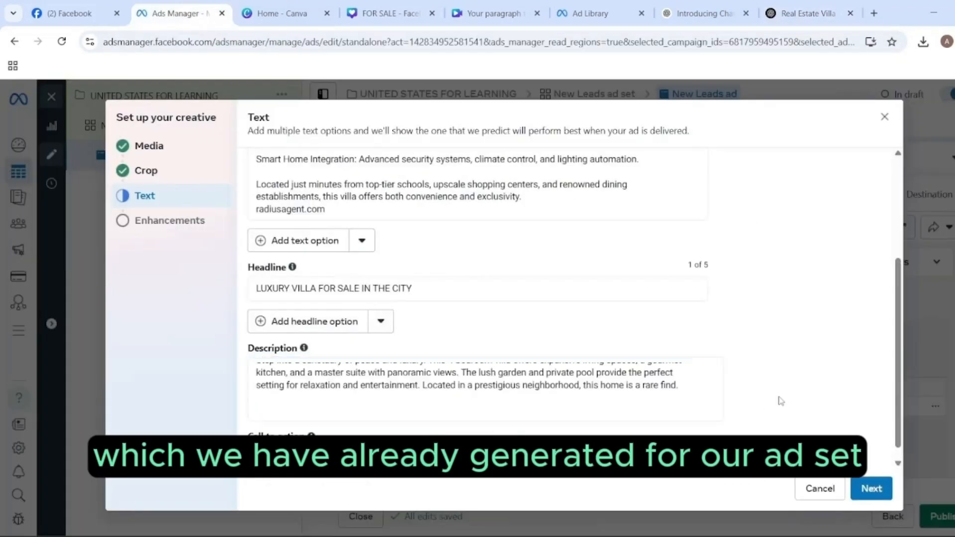
# - Set the ad's call to action to Learn more and finish the creative setup with its Advantage+ enhancements
pyautogui.scroll(-1, 781, 400)
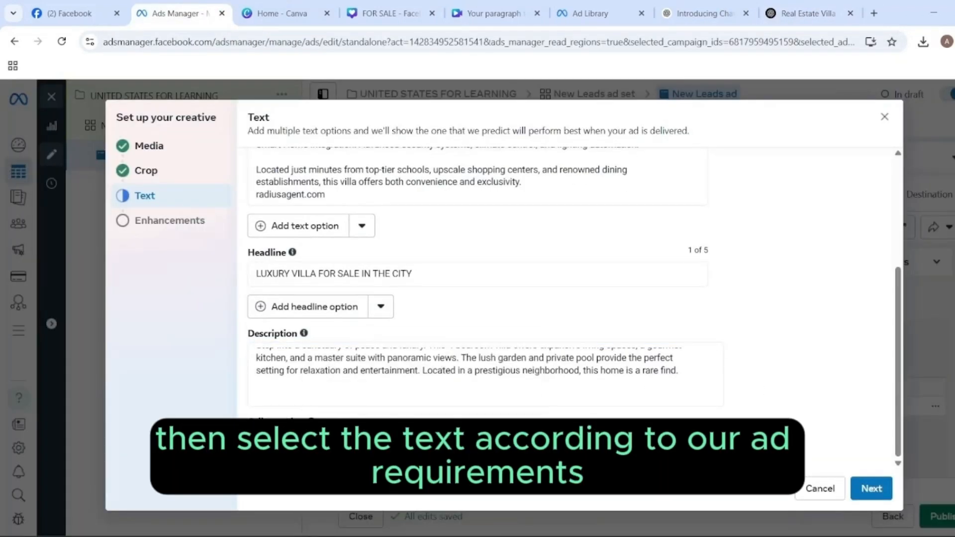
pyautogui.click(343, 441)
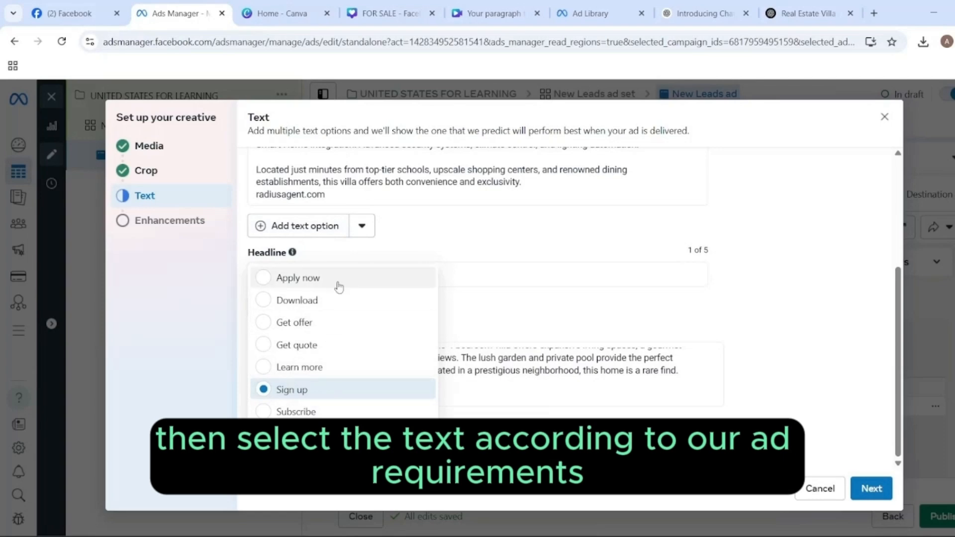
pyautogui.click(263, 370)
pyautogui.click(873, 489)
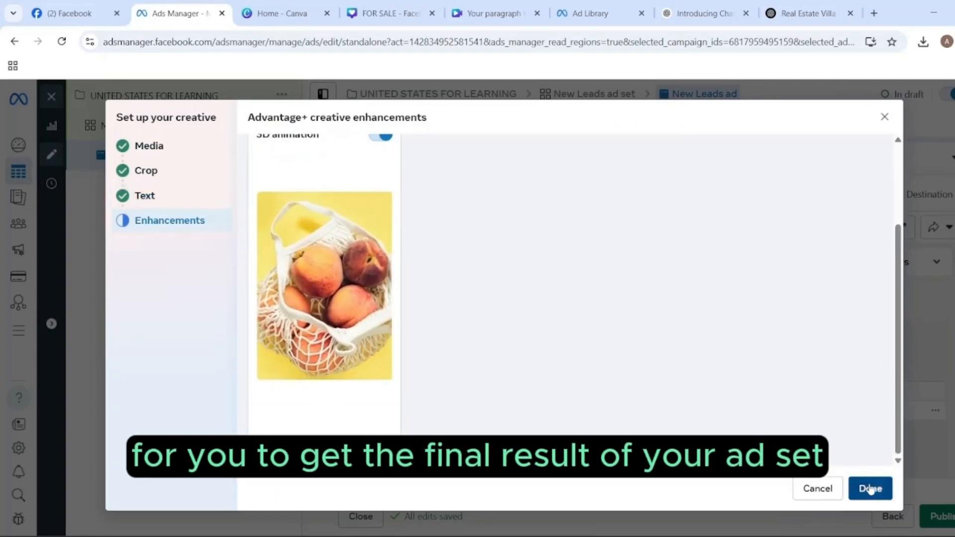
pyautogui.click(870, 487)
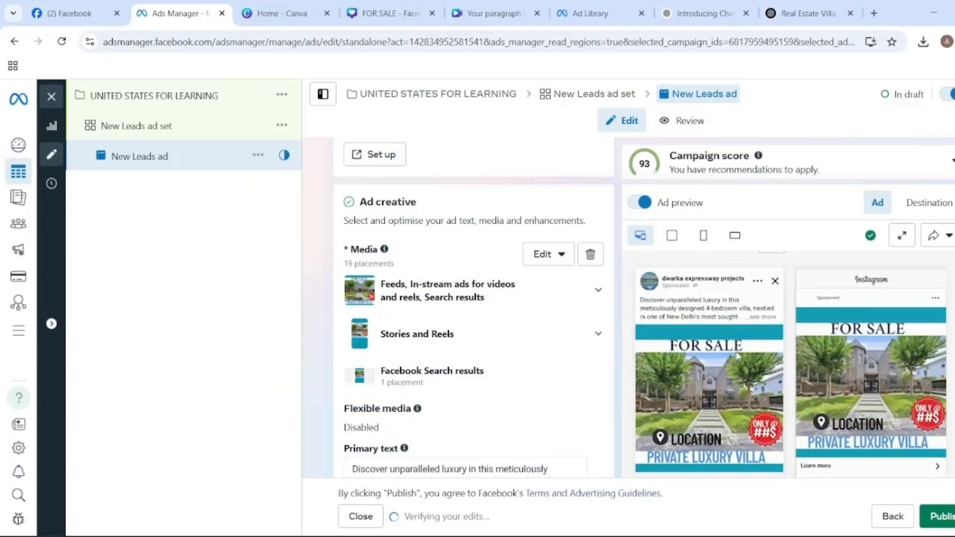
# - Review the ad's advanced preview across the Facebook and Instagram feed, Stories, Reels, Marketplace and search placements
pyautogui.click(901, 235)
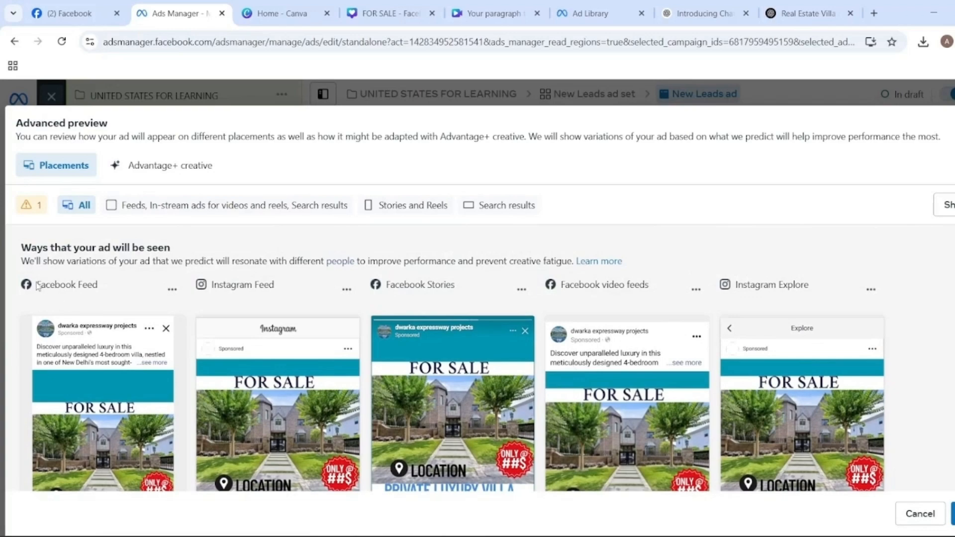
pyautogui.click(113, 290)
pyautogui.scroll(-1, 103, 296)
pyautogui.scroll(1, 102, 296)
pyautogui.scroll(-2, 299, 304)
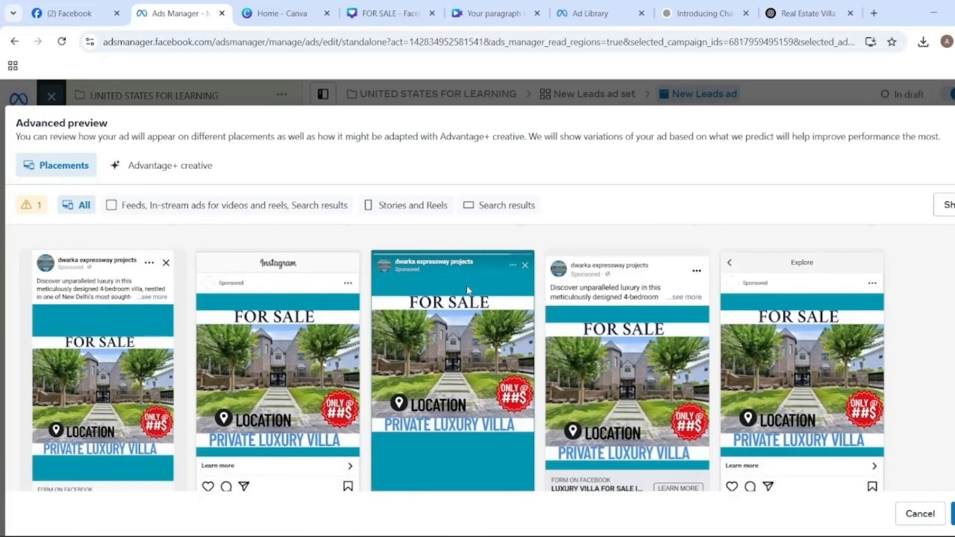
pyautogui.scroll(2, 467, 284)
pyautogui.scroll(-2, 774, 313)
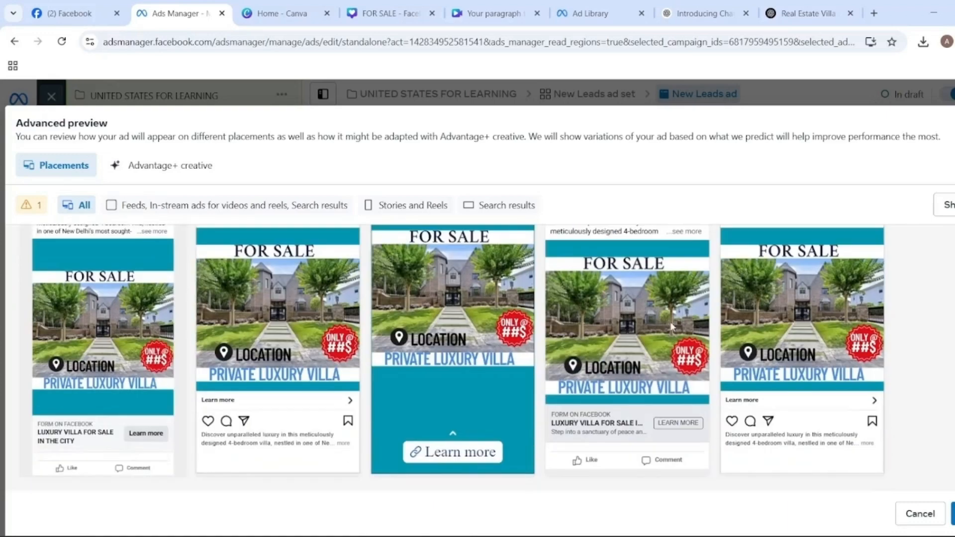
pyautogui.scroll(-4, 486, 335)
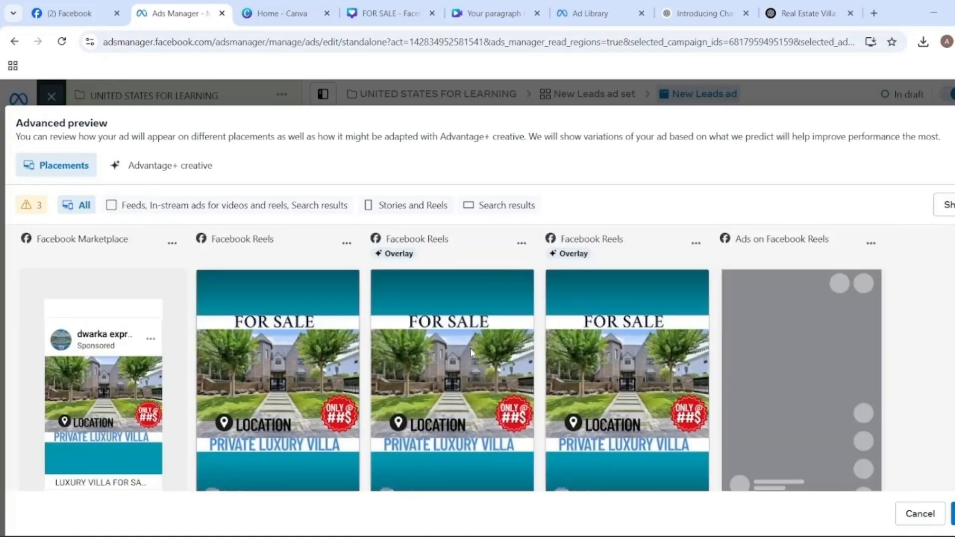
pyautogui.scroll(-2, 470, 348)
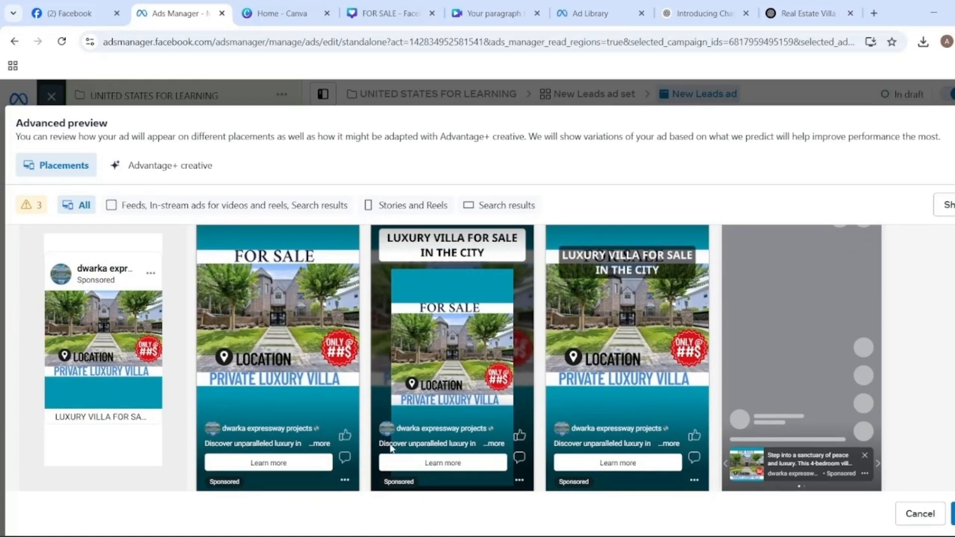
pyautogui.scroll(-5, 782, 337)
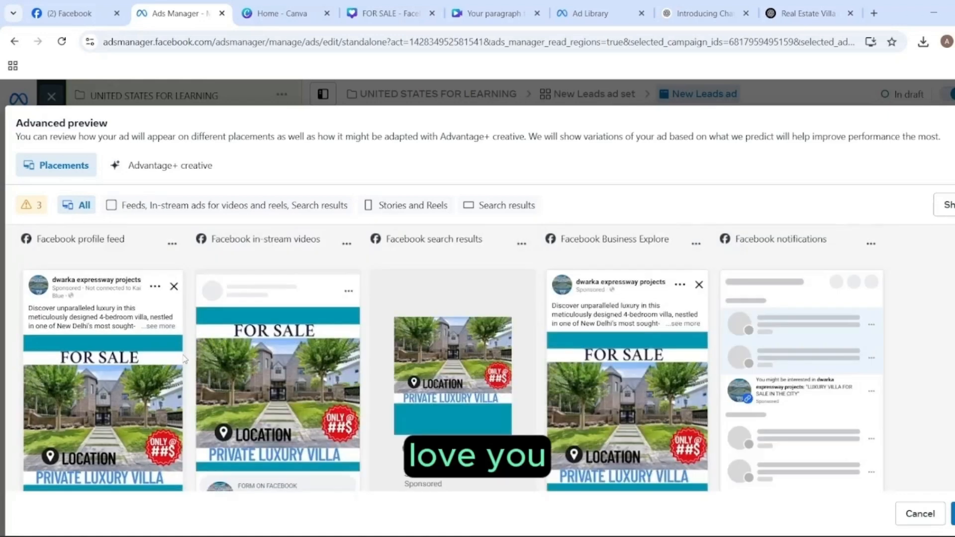
pyautogui.scroll(-1, 174, 350)
pyautogui.scroll(1, 87, 274)
pyautogui.scroll(-1, 855, 425)
pyautogui.scroll(-3, 899, 435)
pyautogui.click(952, 513)
# - Set the suggested audience age range in the leads ad set to 30–60
pyautogui.scroll(-15, 485, 315)
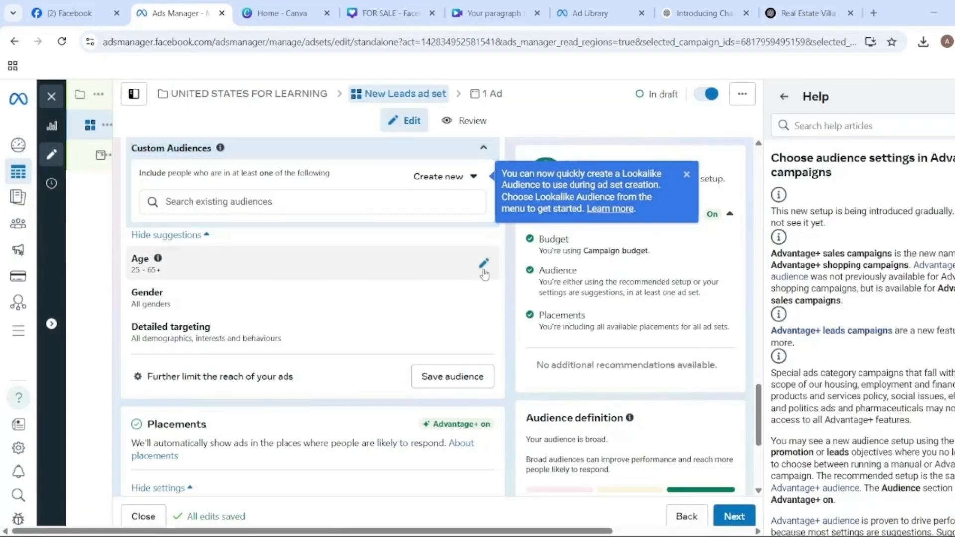
pyautogui.click(484, 264)
pyautogui.click(176, 239)
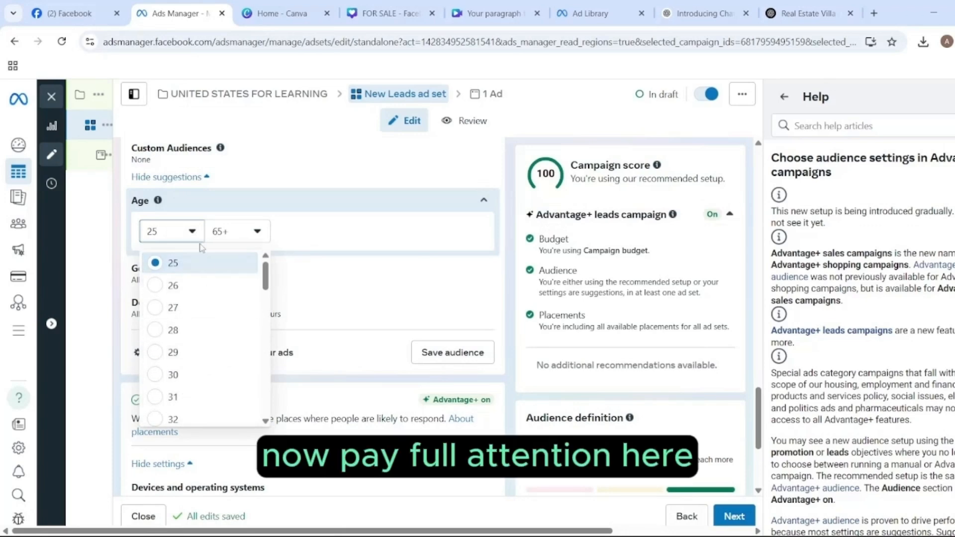
pyautogui.click(169, 379)
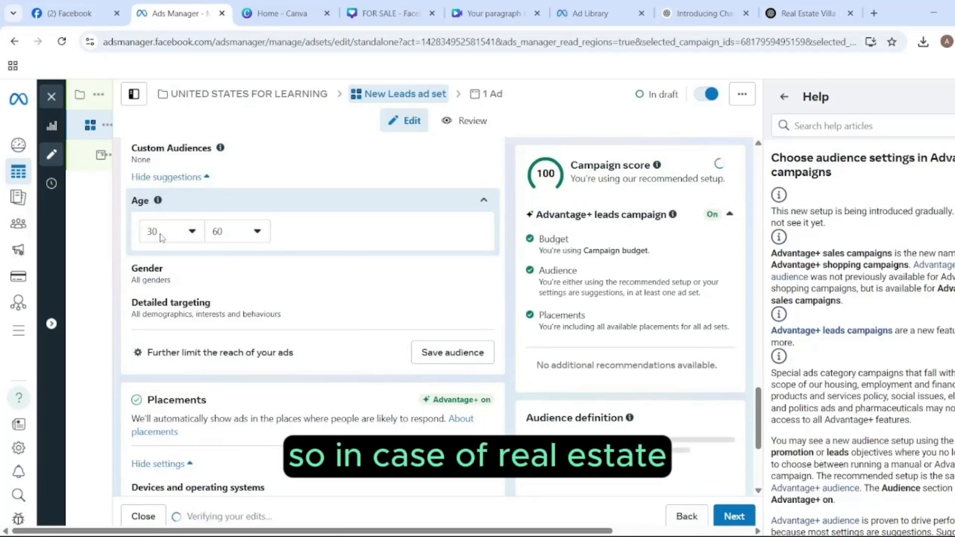
# - Set the gender suggestion in the leads ad set's audience to Men
pyautogui.click(484, 274)
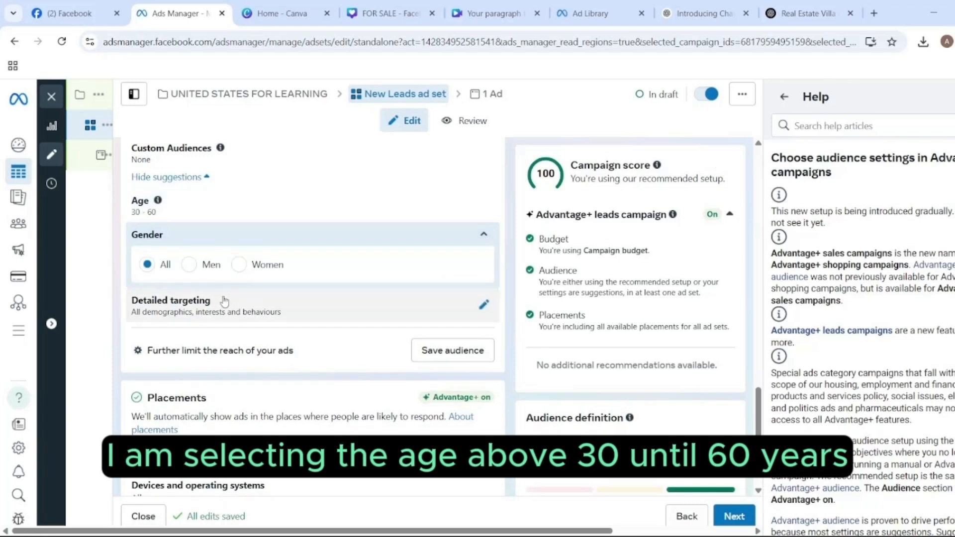
pyautogui.click(484, 306)
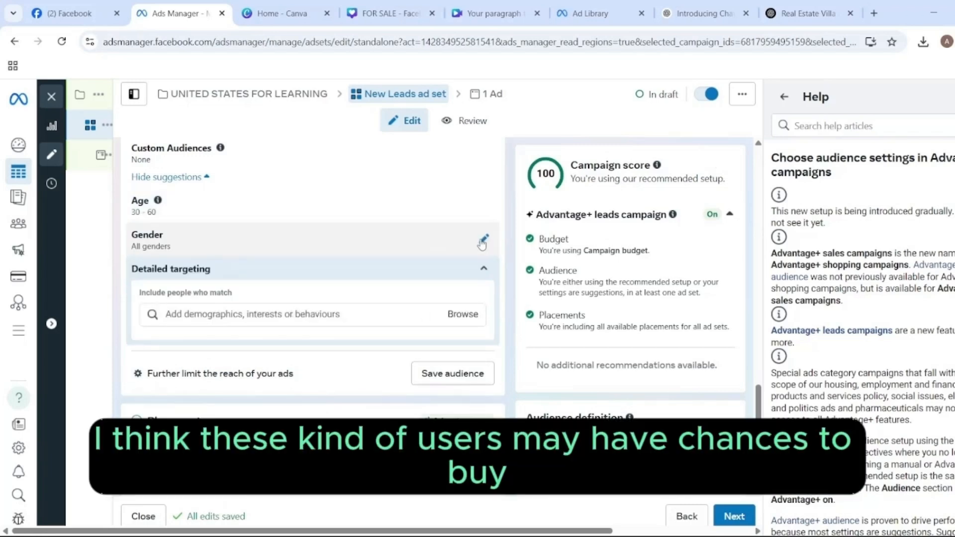
pyautogui.click(483, 239)
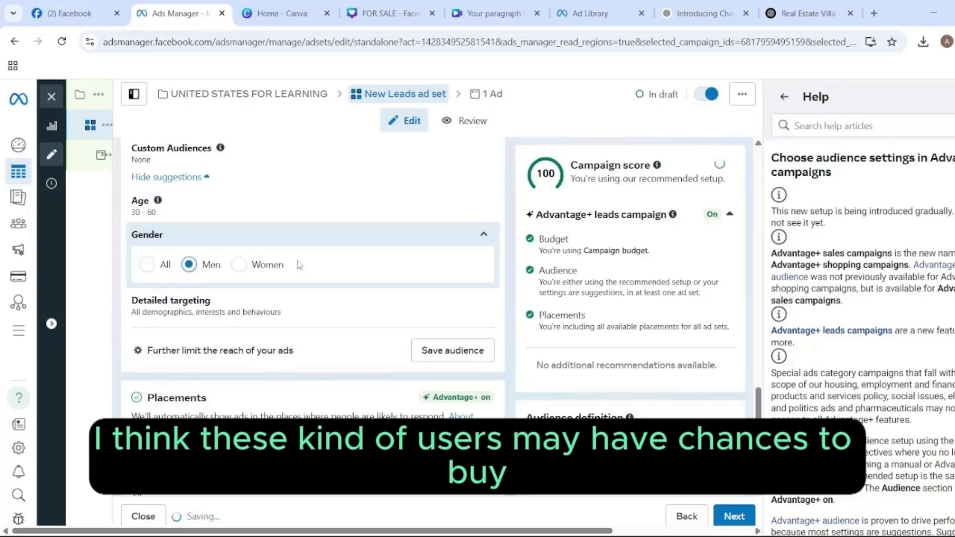
pyautogui.click(484, 234)
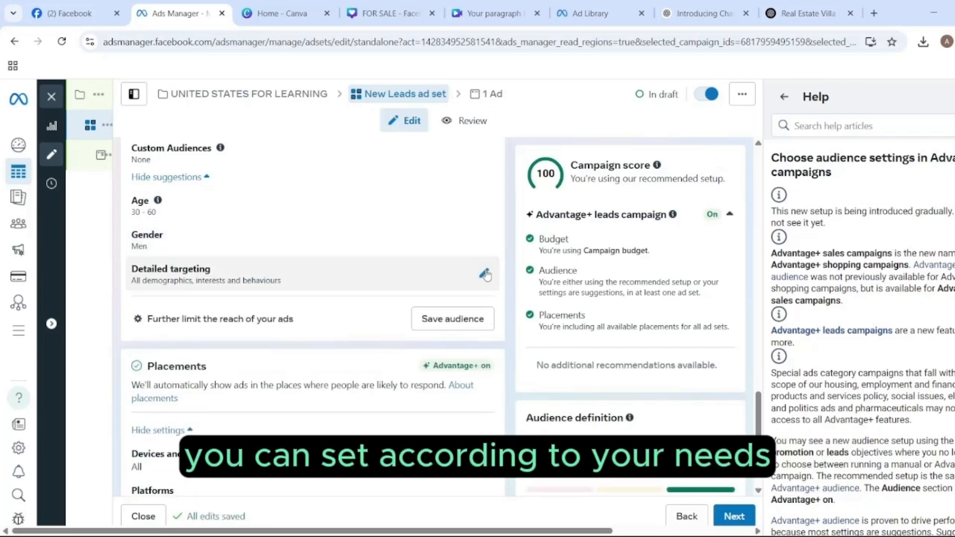
# - Add the detailed targeting interests Home (home and garden), House (property), Apartment (property) and Real estate (industry)
pyautogui.click(485, 274)
pyautogui.click(228, 317)
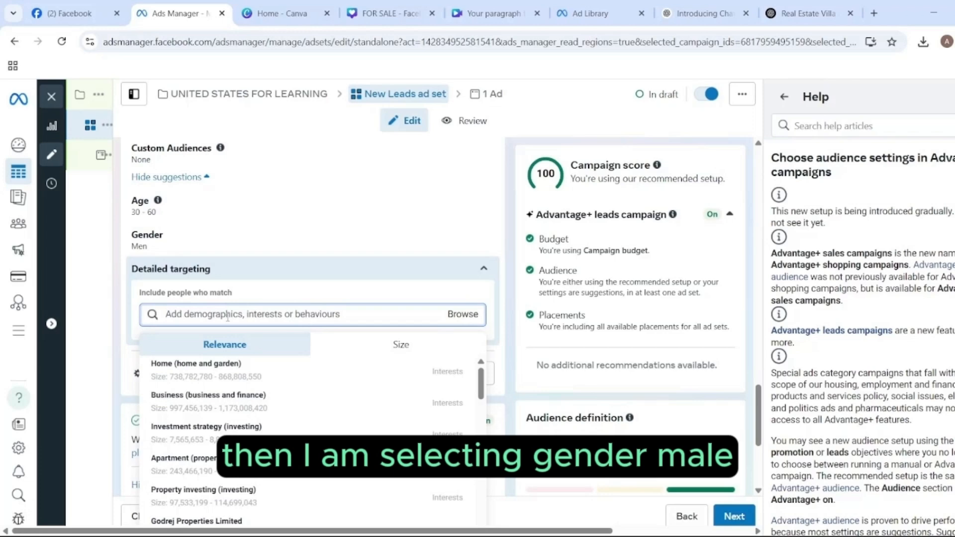
pyautogui.click(242, 388)
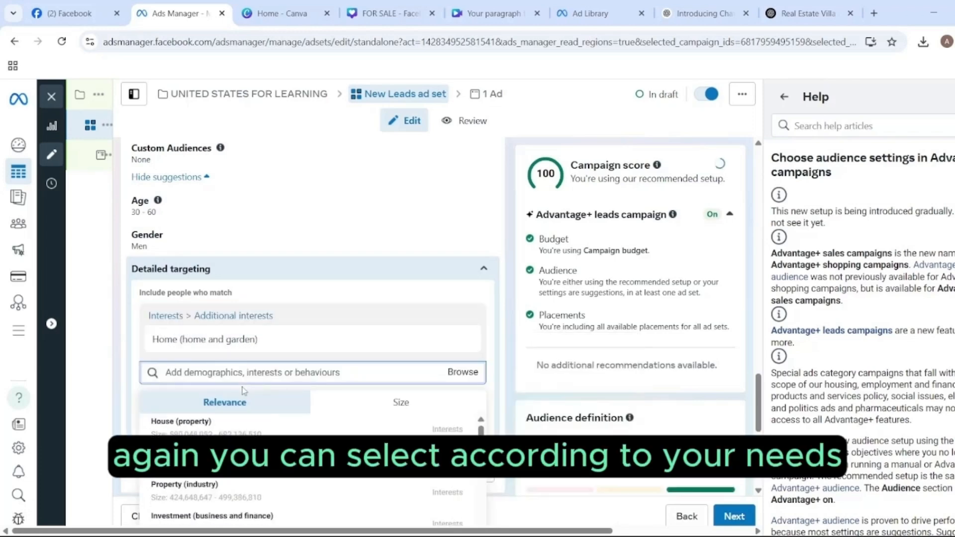
pyautogui.click(225, 424)
pyautogui.click(225, 455)
pyautogui.scroll(-2, 226, 447)
pyautogui.click(206, 354)
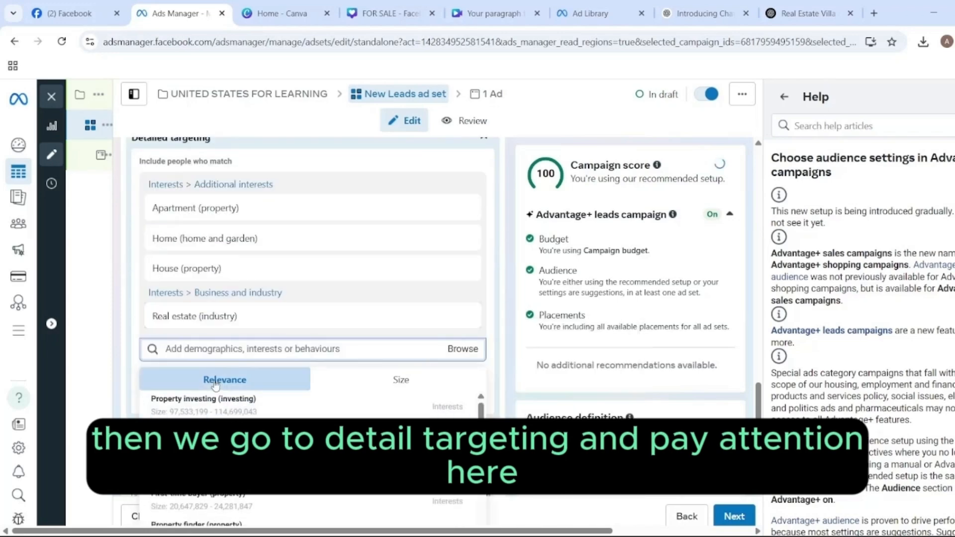
# - Add the interests Investment, Property investing, Investor, Real property, Business and Investment strategy to the detailed targeting
pyautogui.click(202, 428)
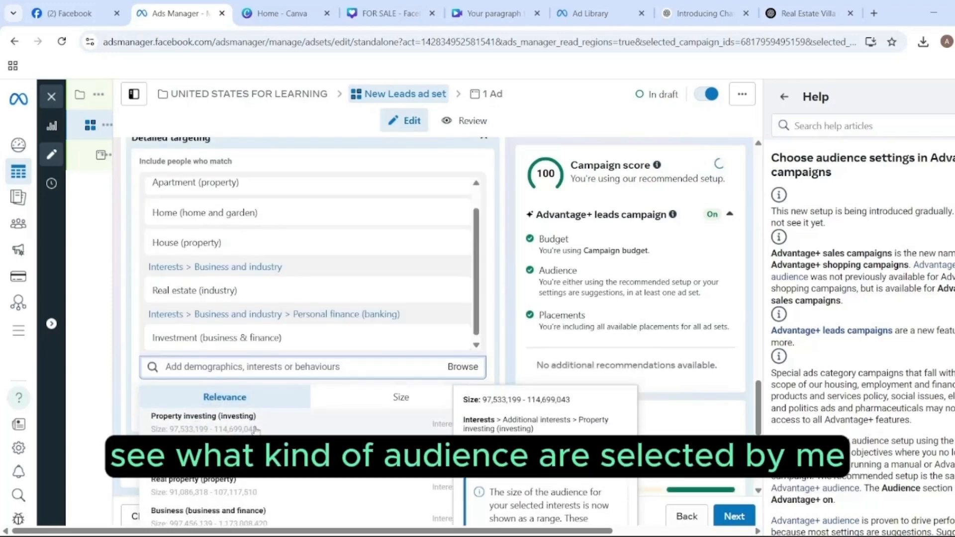
pyautogui.click(209, 421)
pyautogui.click(185, 420)
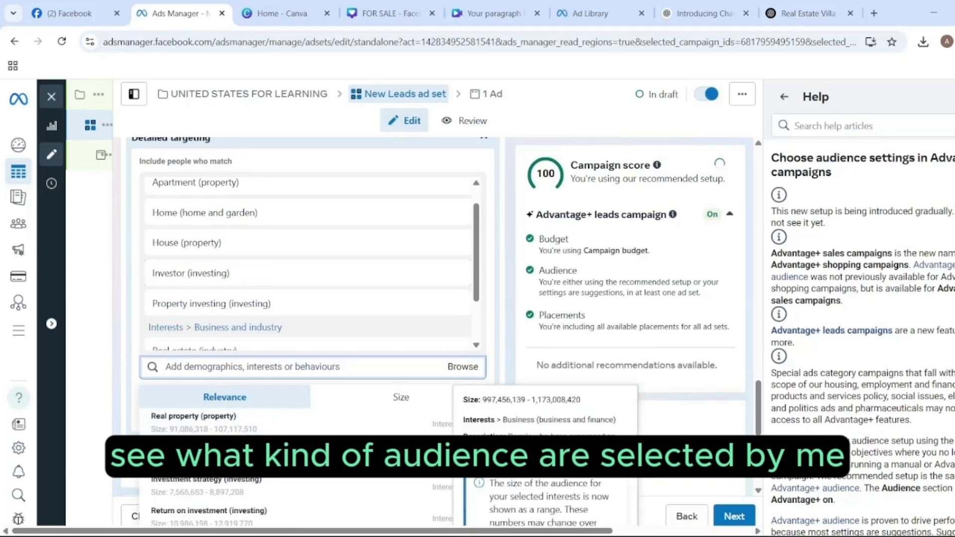
pyautogui.click(199, 417)
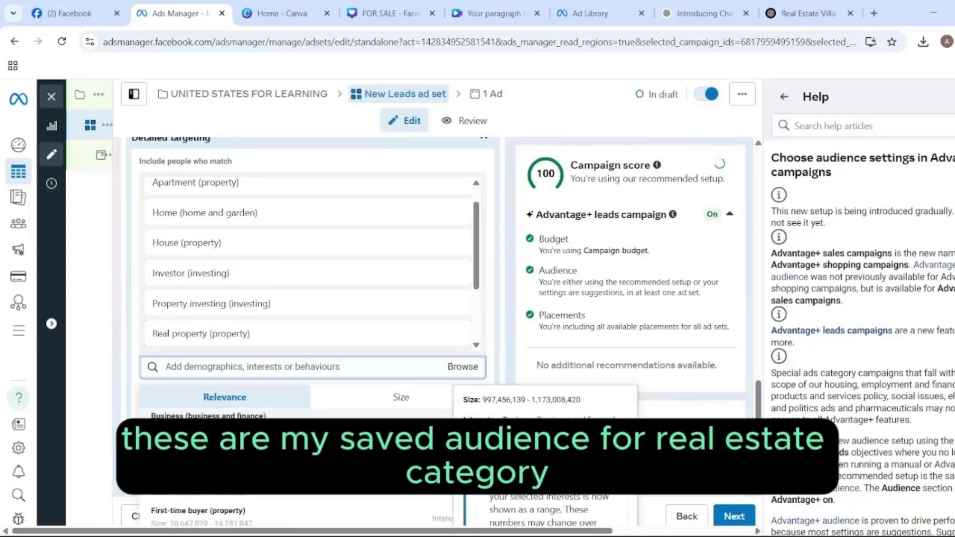
pyautogui.click(209, 416)
pyautogui.click(206, 415)
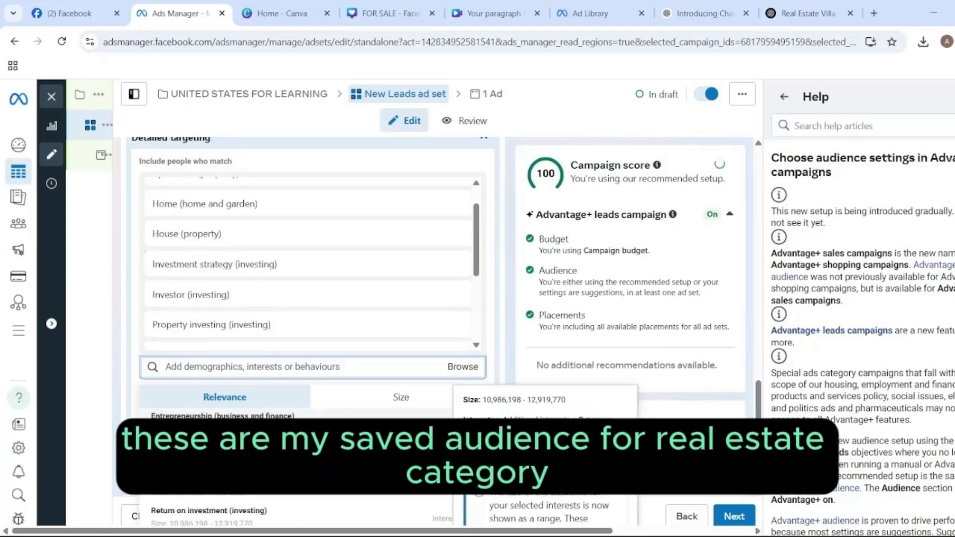
# - Extend the targeting with Entrepreneurship, Small business, Small business owners, Investment management, Return on investment, Wealth management, and Small and medium enterprises
pyautogui.click(226, 429)
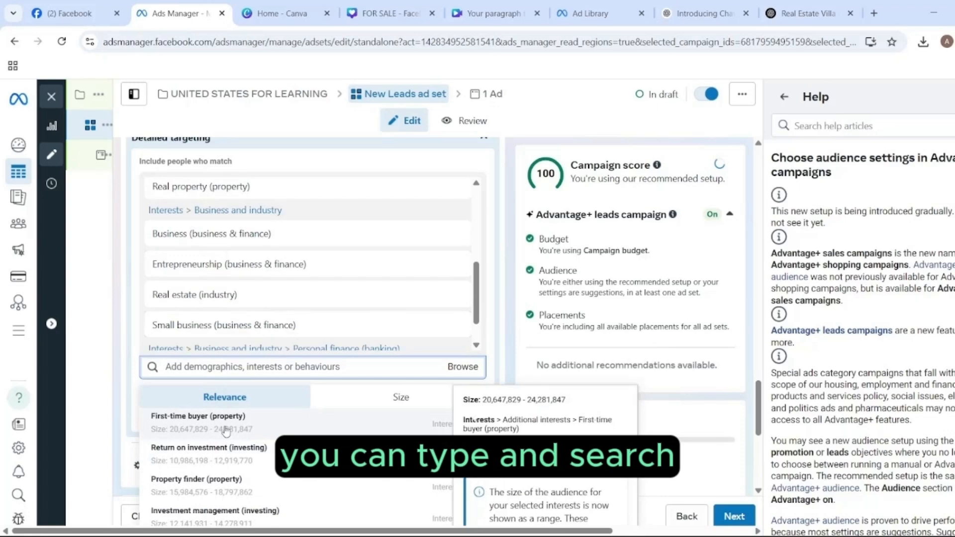
pyautogui.click(226, 429)
pyautogui.click(227, 428)
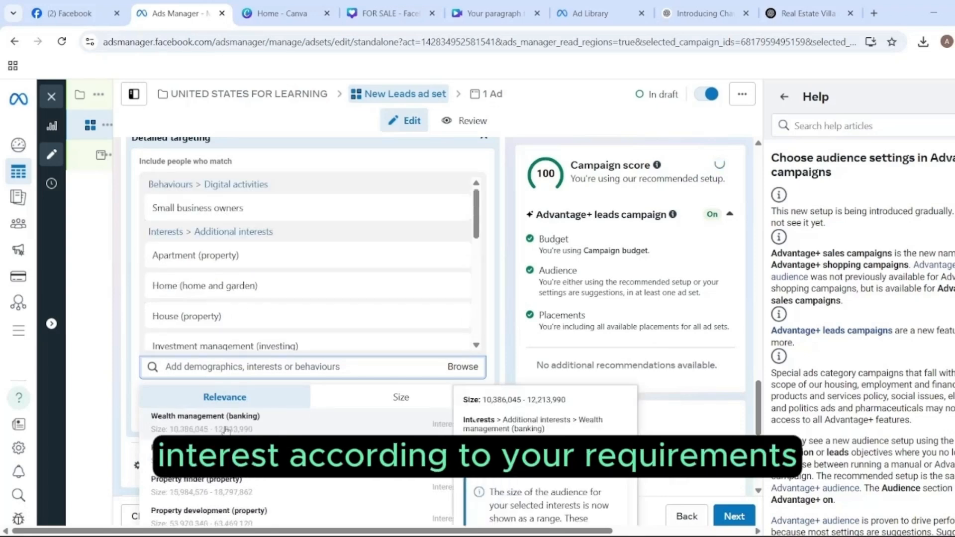
pyautogui.click(226, 428)
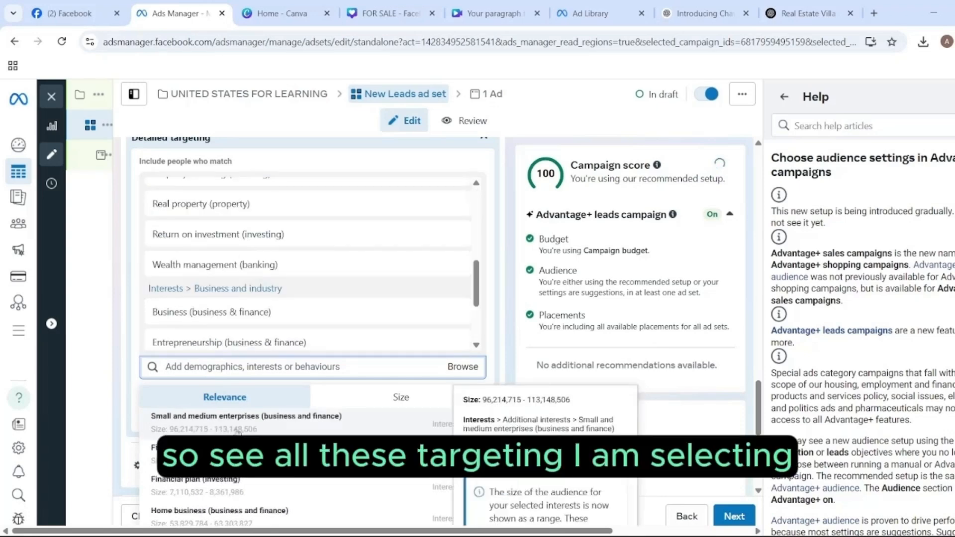
pyautogui.click(237, 428)
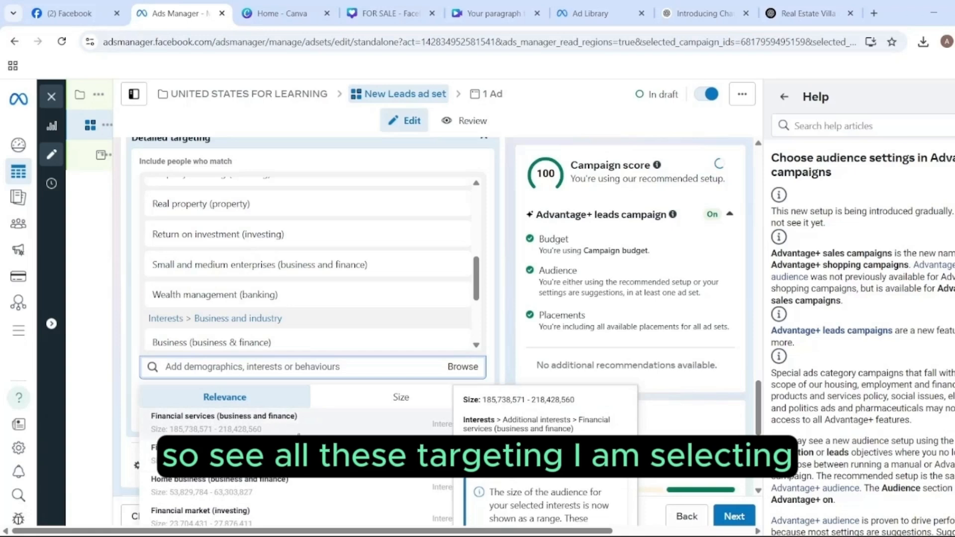
# - Add the finance interests Financial services, Finance, Personal finance, Money (currency), Wealth (economics) and Income to the detailed targeting
pyautogui.click(298, 427)
pyautogui.click(298, 428)
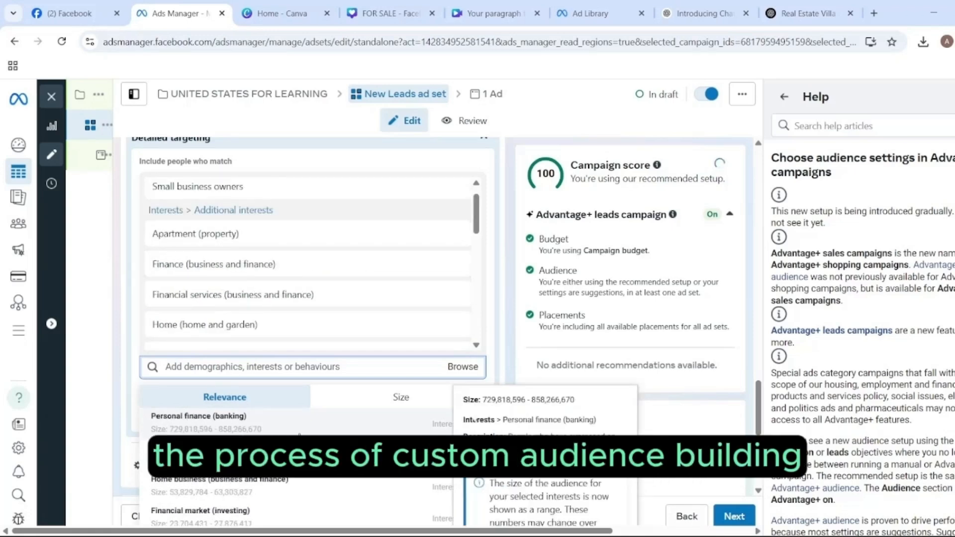
pyautogui.click(298, 431)
pyautogui.click(299, 435)
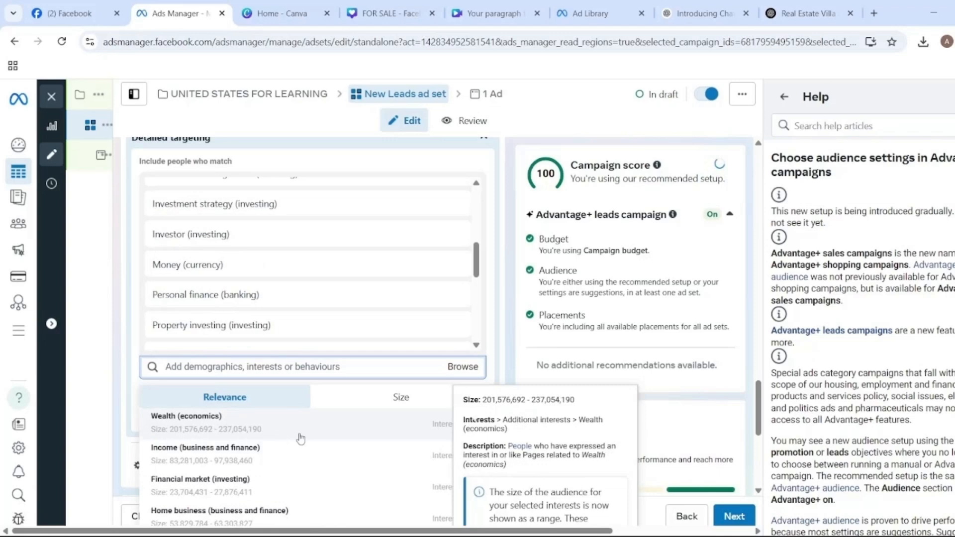
pyautogui.click(300, 432)
pyautogui.click(300, 435)
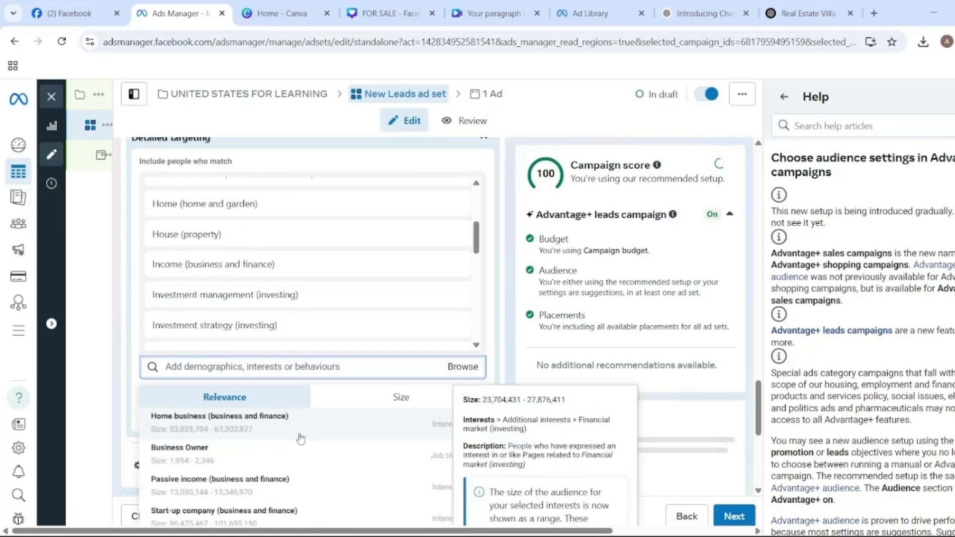
# - Include the interests Passive income, Self-employment, Freelancer, Financial market and Start-up company in the detailed targeting
pyautogui.click(300, 432)
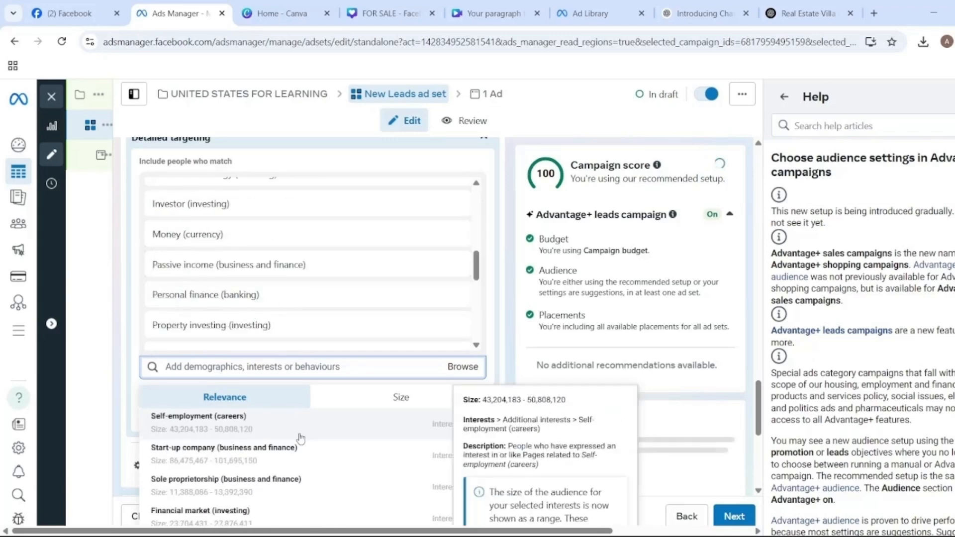
pyautogui.click(300, 439)
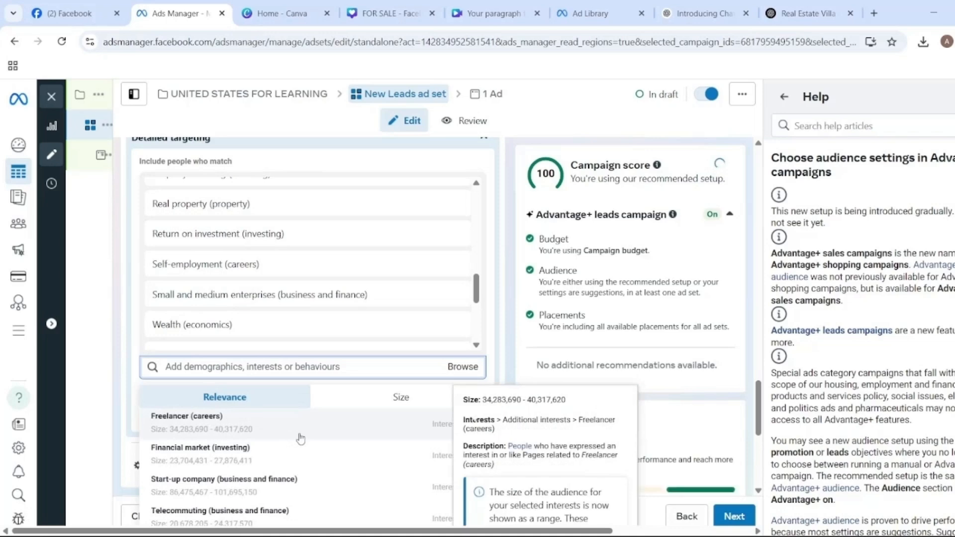
pyautogui.click(300, 439)
pyautogui.click(300, 438)
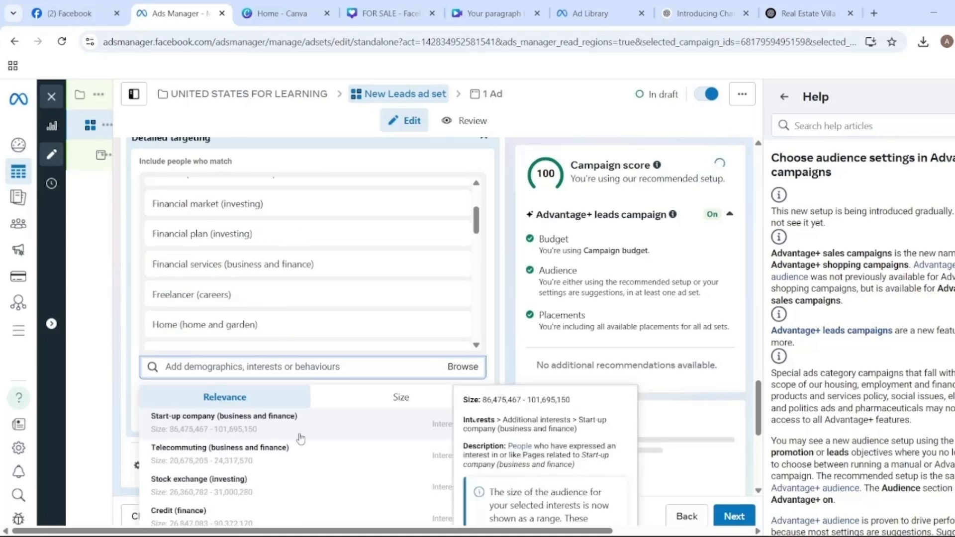
pyautogui.click(300, 438)
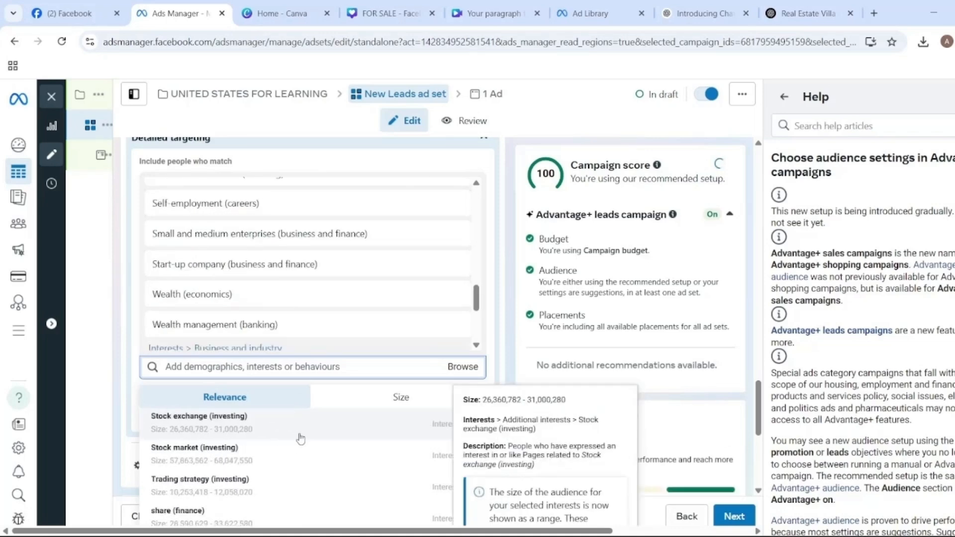
# - Add the trading interests Stock exchange, Stock market, Stock (investing), share (finance) and Trading strategy to the detailed targeting
pyautogui.click(300, 438)
pyautogui.click(300, 438)
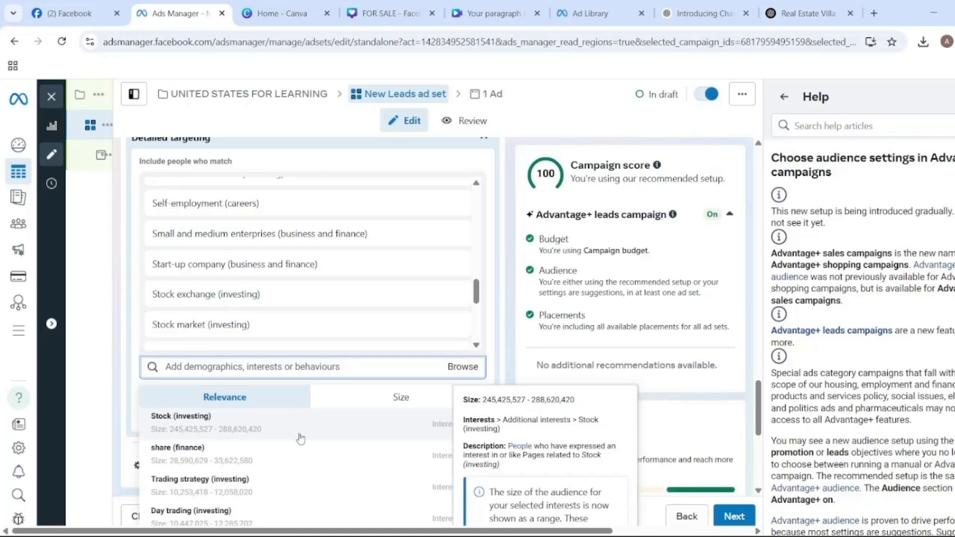
pyautogui.click(300, 440)
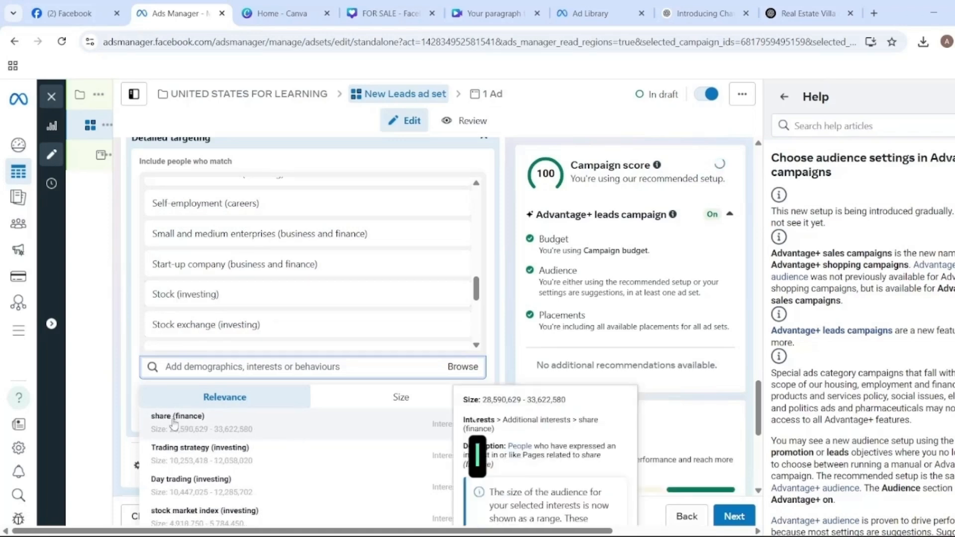
pyautogui.click(253, 433)
pyautogui.click(252, 433)
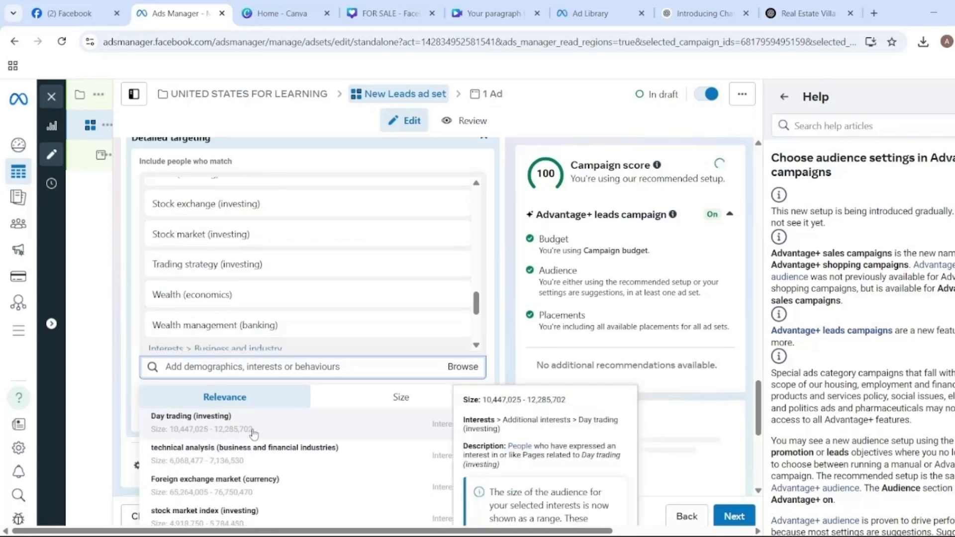
# - Add the job titles Business Owner, Owner and Founder, and Owner/Managing Director to the detailed targeting
pyautogui.click(242, 470)
pyautogui.scroll(-7, 237, 474)
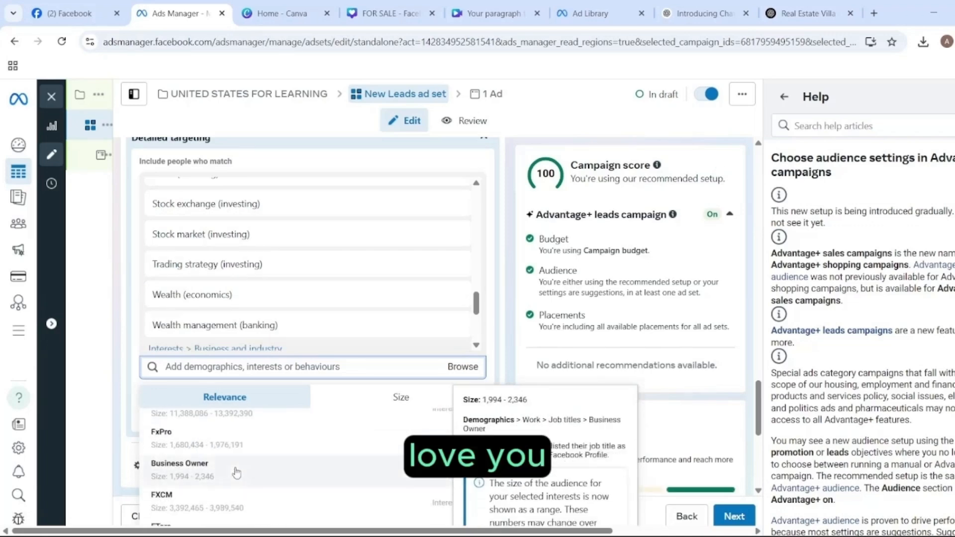
pyautogui.click(237, 473)
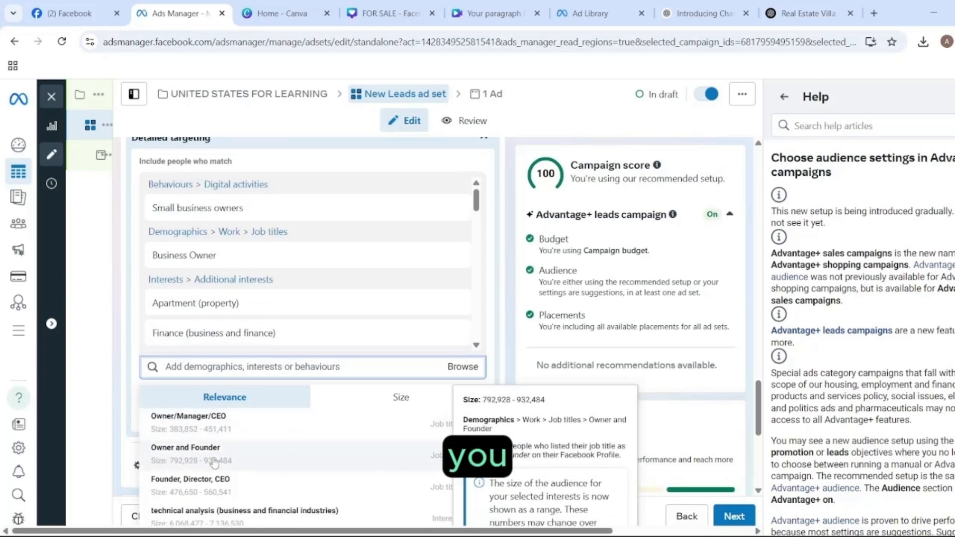
pyautogui.click(162, 463)
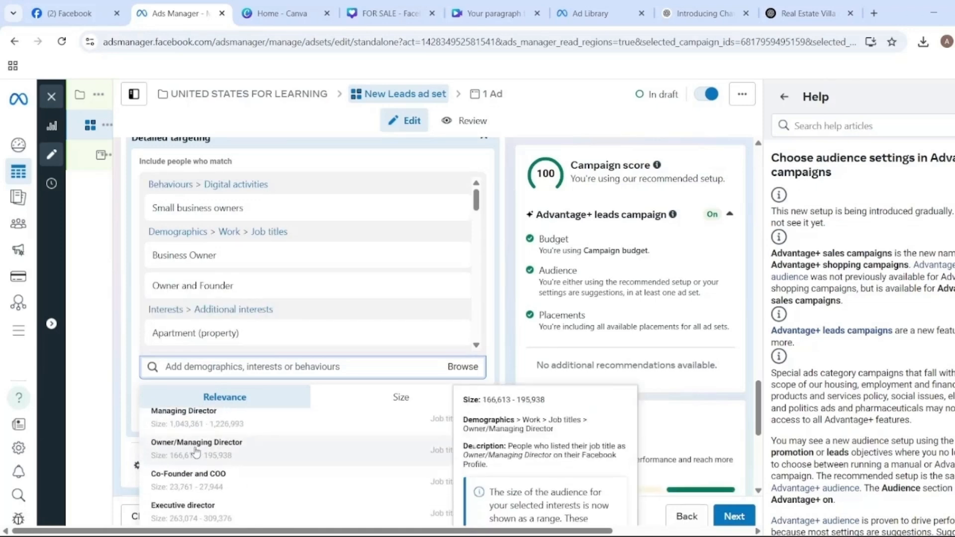
pyautogui.click(193, 453)
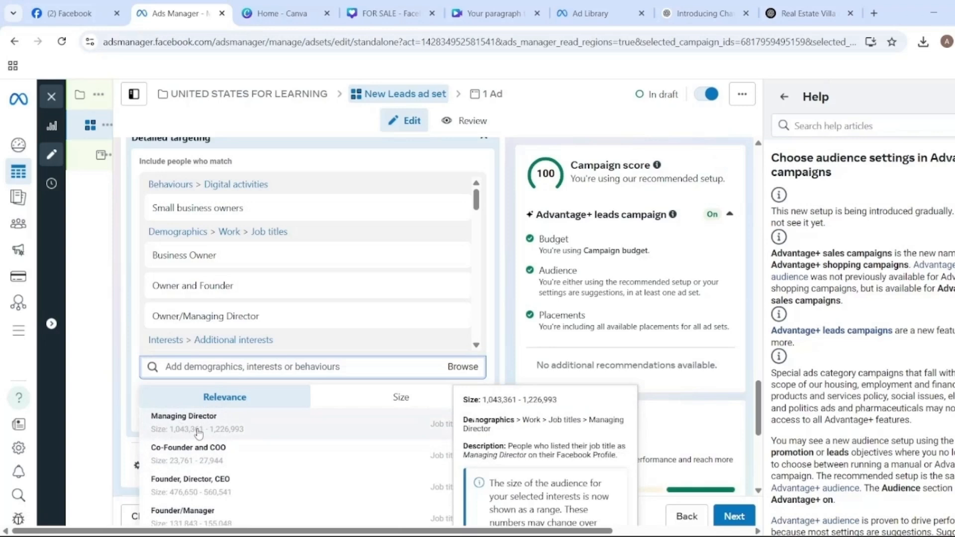
# - Add the job titles Managing Director, Founder and Managing Director, and Executive director, plus the Day trading interest, and close the suggestions
pyautogui.click(194, 439)
pyautogui.click(211, 452)
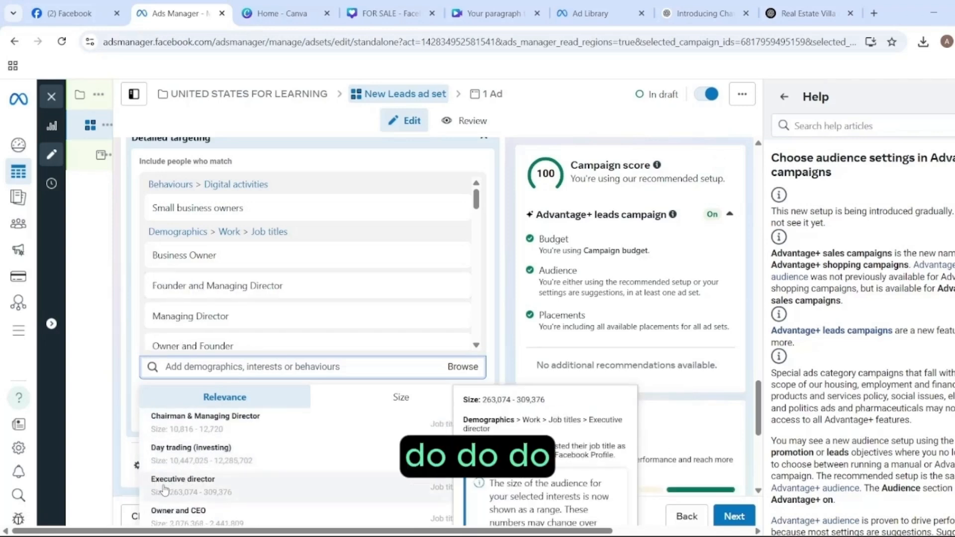
pyautogui.click(164, 475)
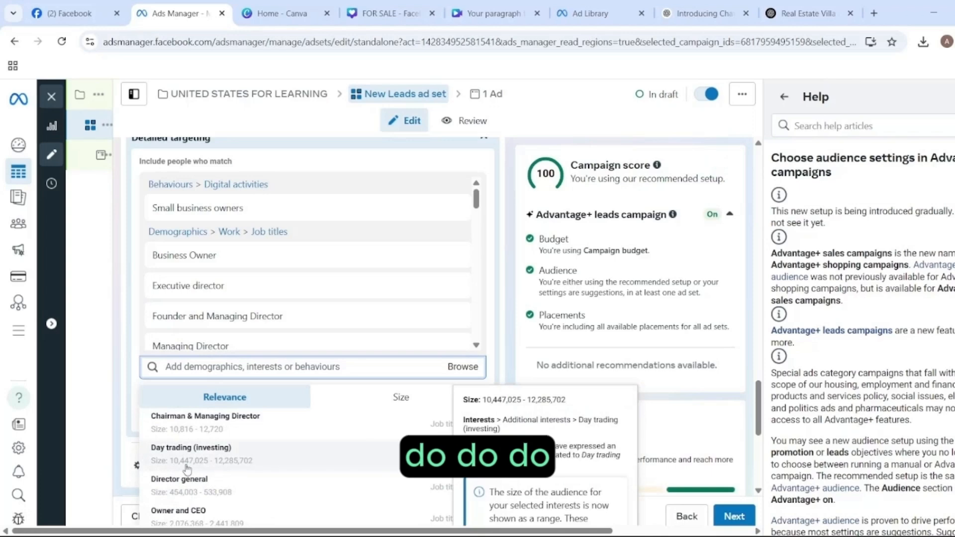
pyautogui.click(298, 450)
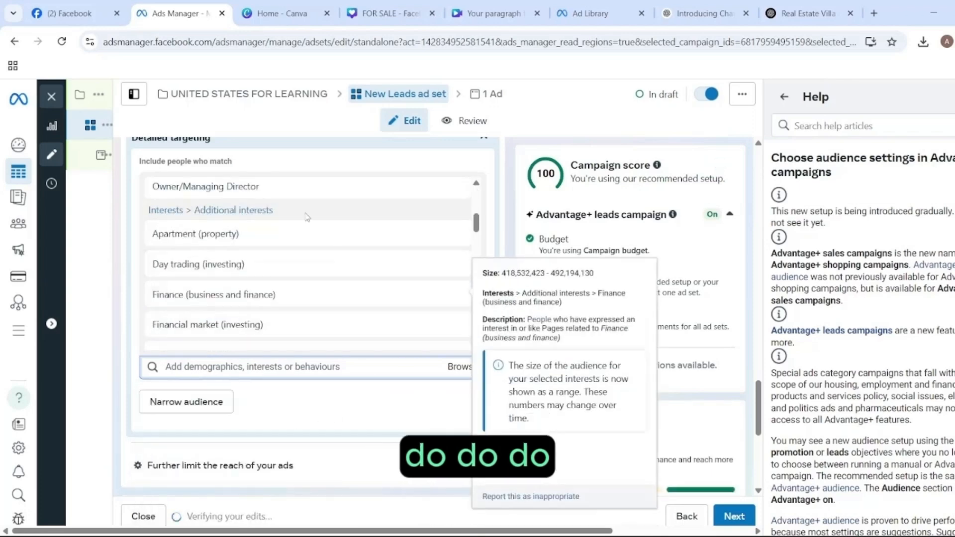
# - Look over the selected targeting and placements, then return to the New Leads ad and publish it
pyautogui.moveTo(476, 224); pyautogui.dragTo(465, 350)
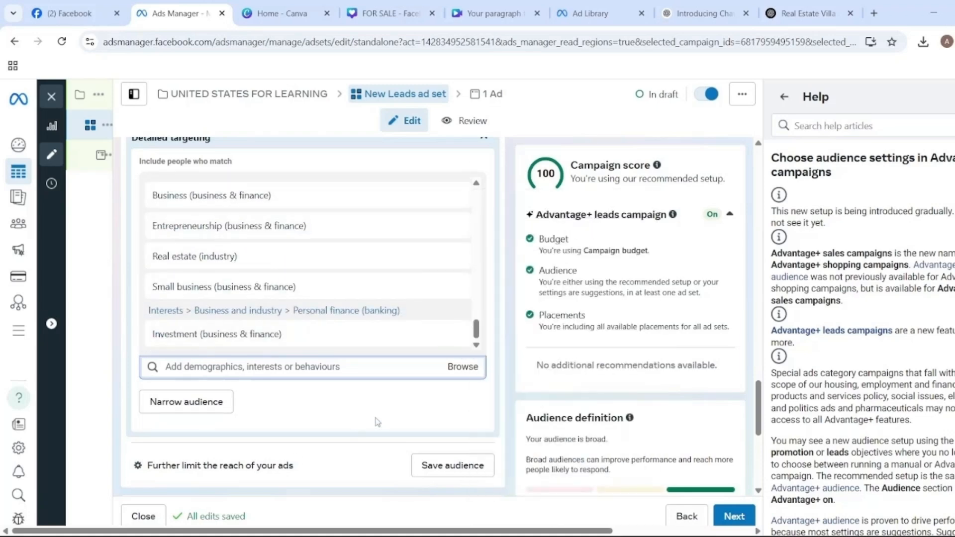
pyautogui.scroll(-2, 419, 375)
pyautogui.scroll(-5, 419, 375)
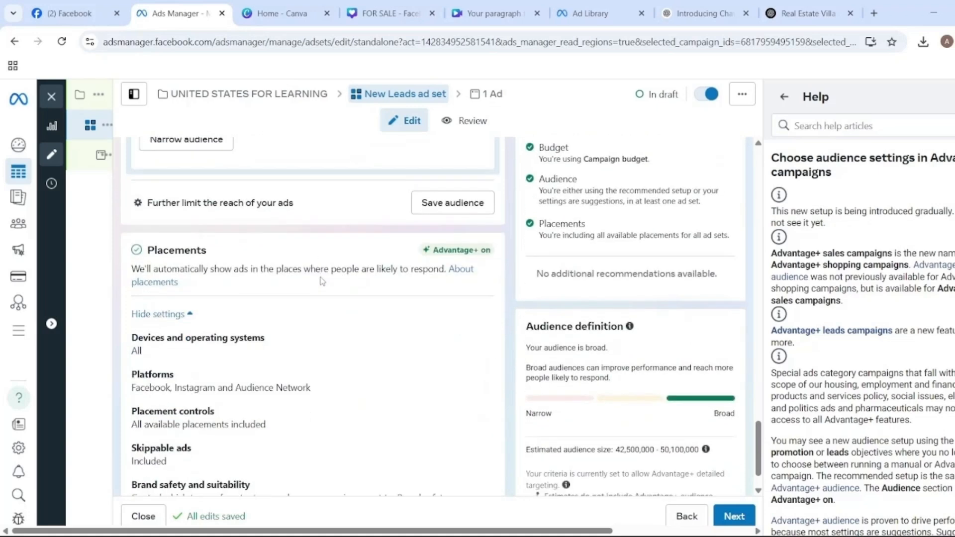
pyautogui.click(93, 167)
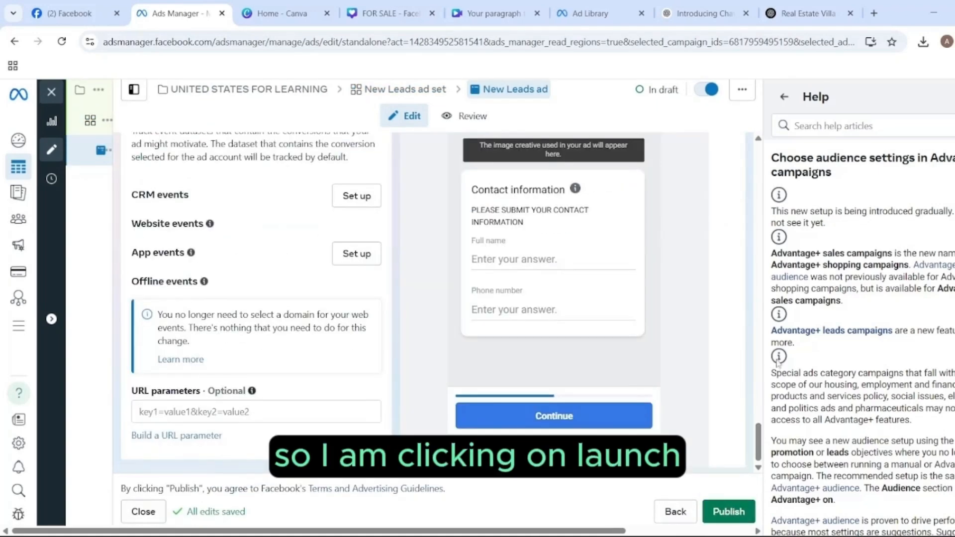
pyautogui.click(728, 512)
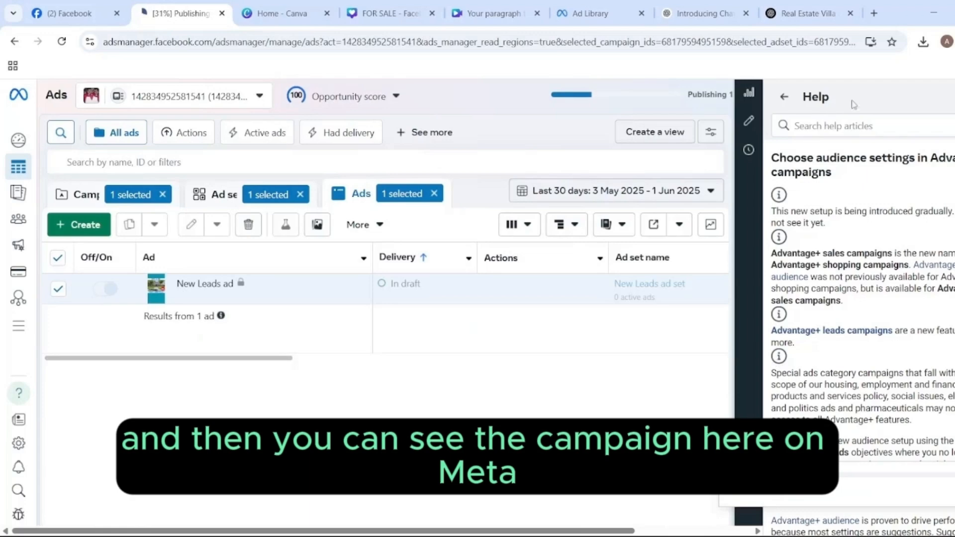